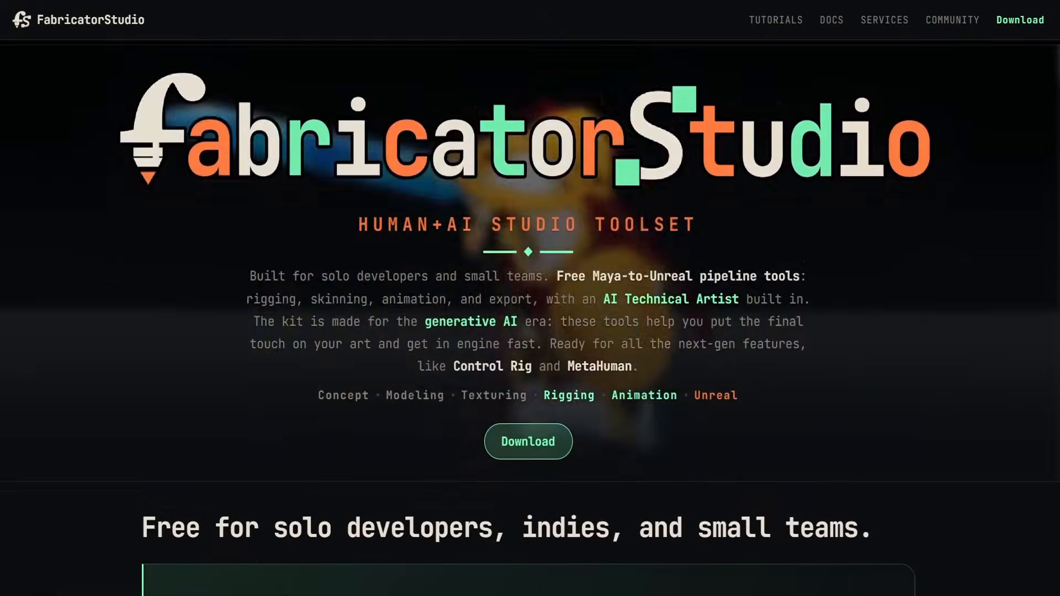
Look through the FabricatorStudio home page from the introduction to the Animation Studio and AI Technical Artist sections
scroll(530, 298, "down", 12)
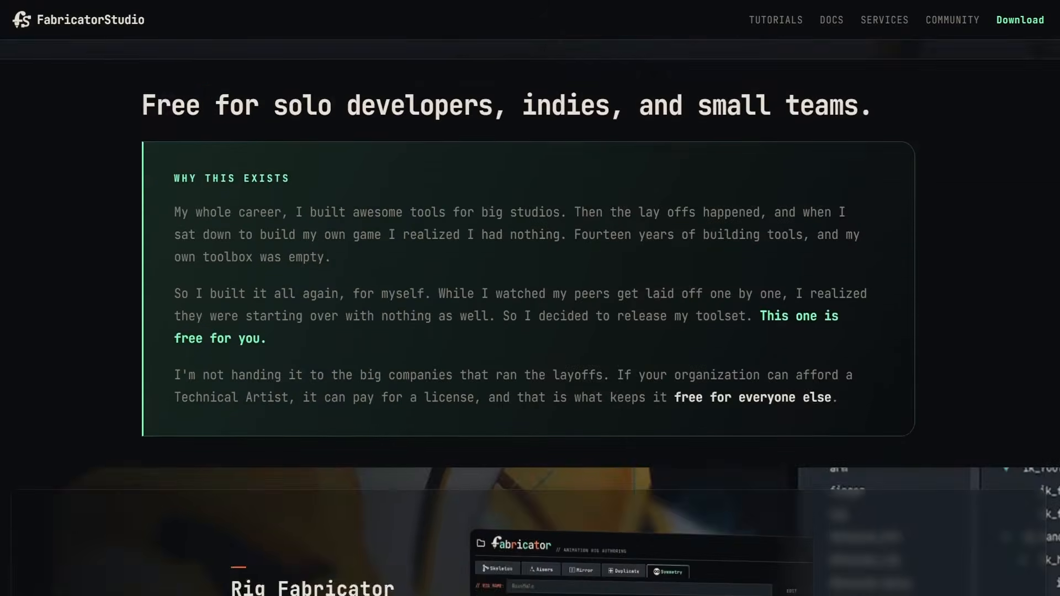
scroll(530, 298, "down", 15)
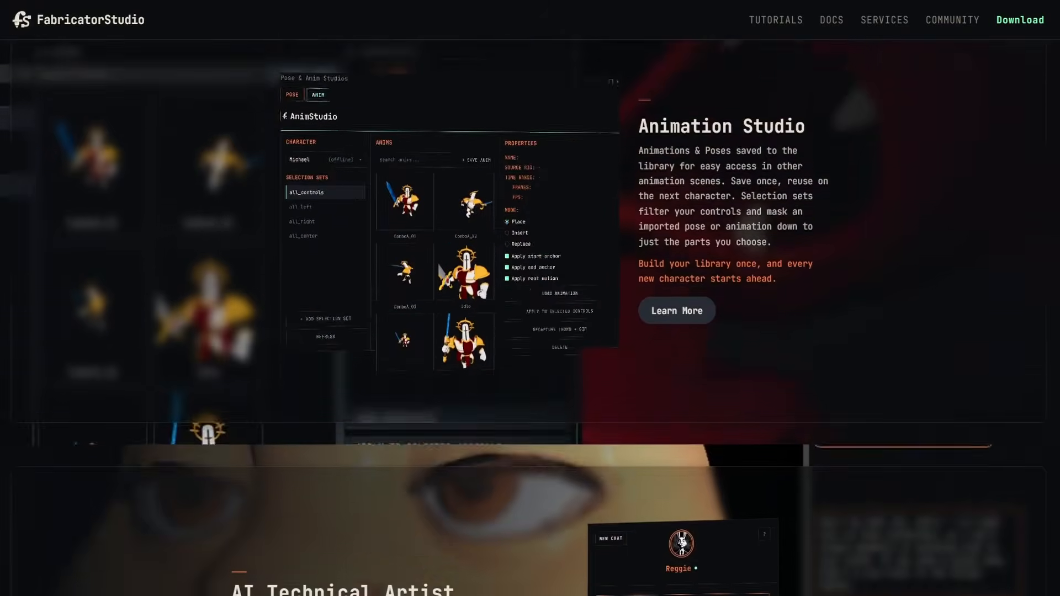
scroll(530, 298, "down", 5)
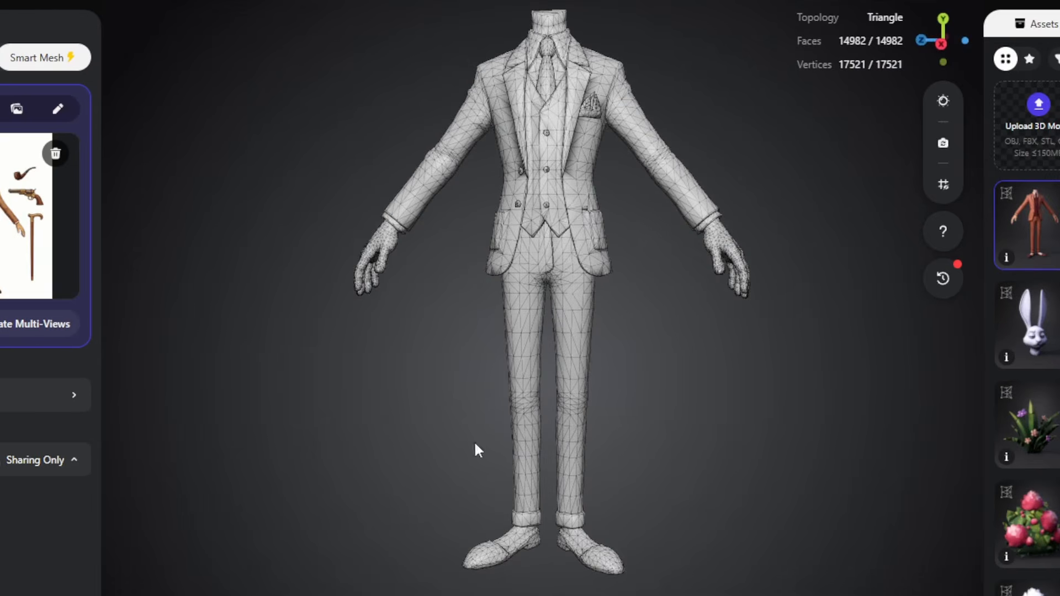
scroll(597, 174, "up", 3)
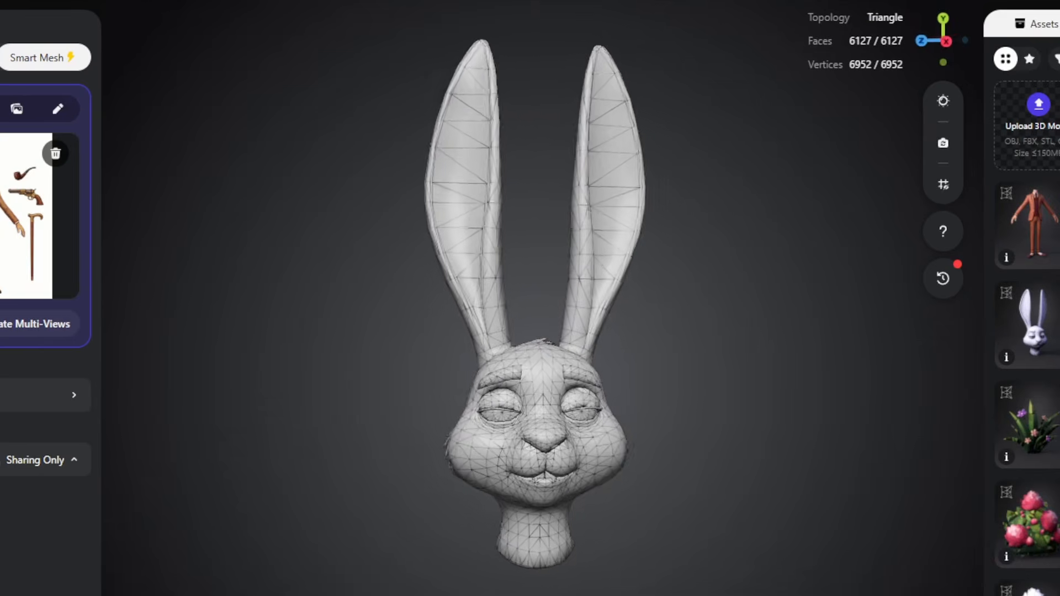
scroll(508, 489, "up", 5)
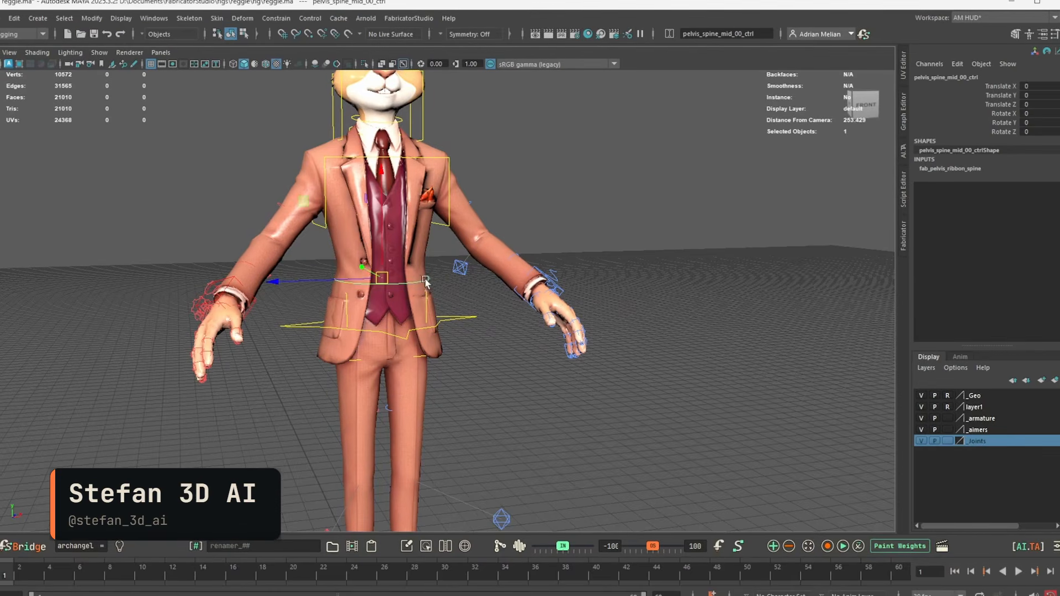
Test-pose the suited rabbit rig by moving the mid-spine control and curling the left hand with its fingers control
left_click_drag(389, 275, 436, 253)
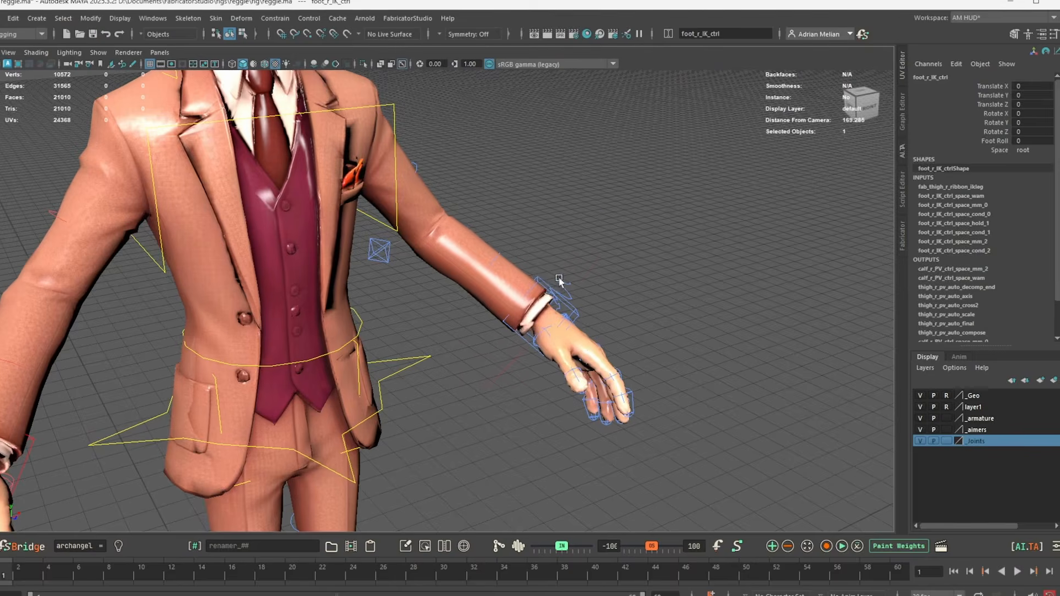
middle_click_drag(612, 276, 494, 226, "alt")
right_click_drag(477, 252, 524, 267, "alt")
mouse_move(525, 267)
left_mouse_down("alt")
mouse_move(522, 222)
mouse_move(525, 247)
left_mouse_up("alt")
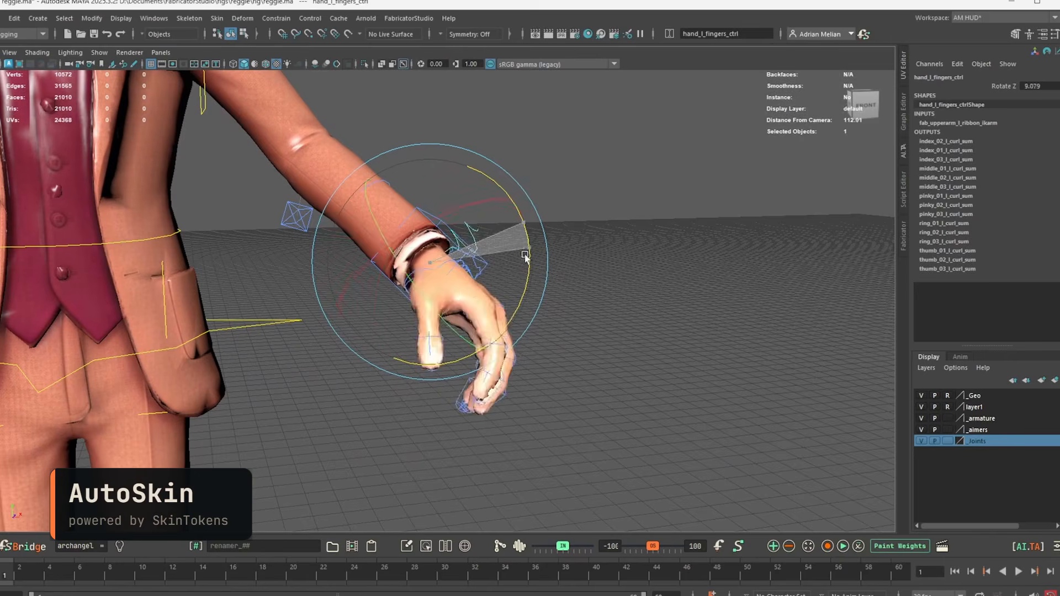
left_click_drag(520, 303, 626, 362)
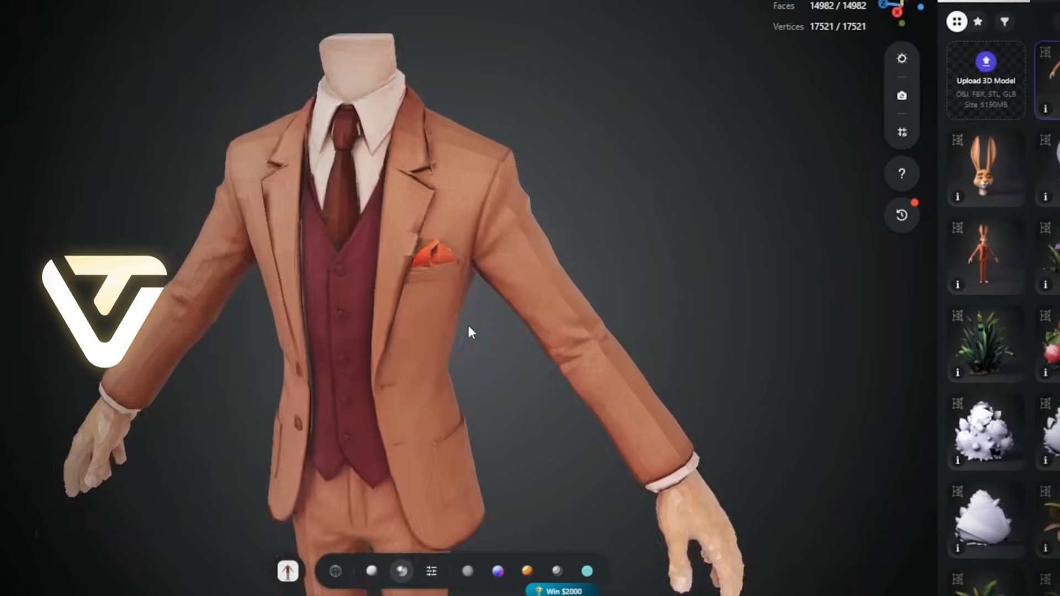
scroll(467, 323, "up", 5)
scroll(405, 213, "down", 5)
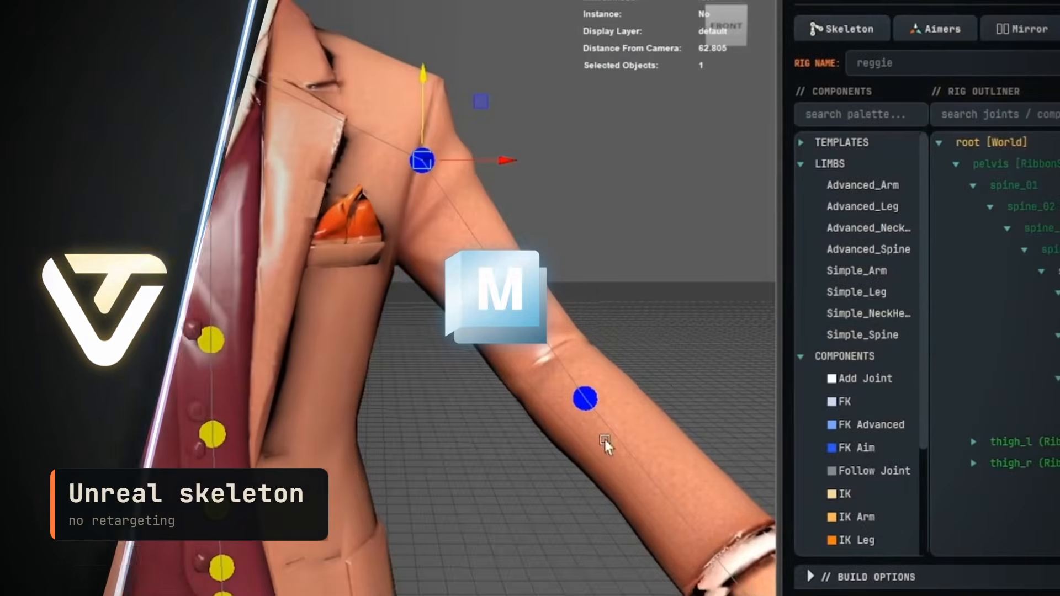
left_click_drag(604, 440, 490, 441, "alt")
left_click(494, 463)
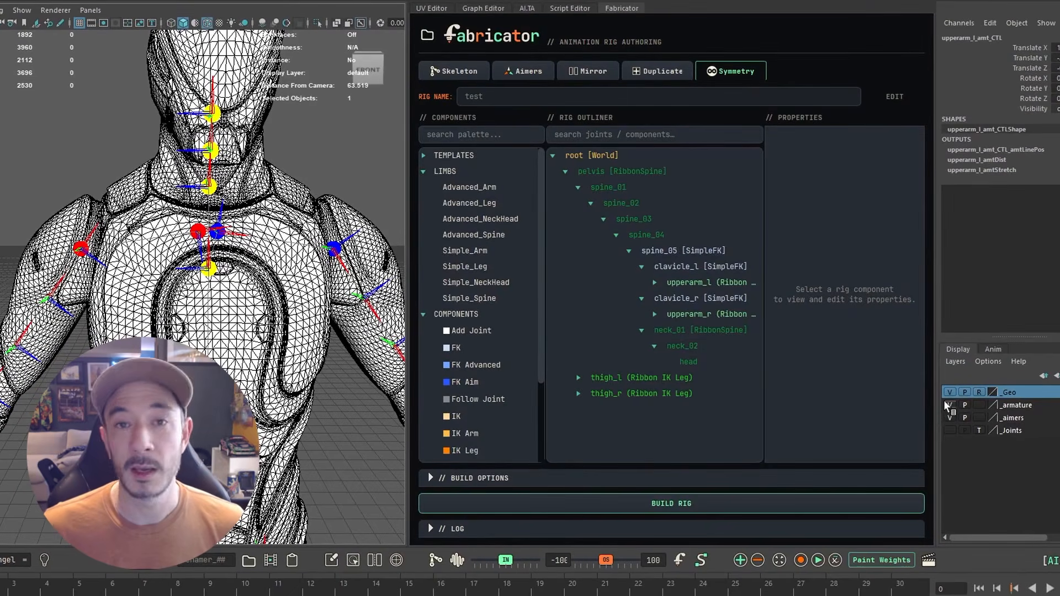
Hide the _Geo layer and move the left elbow armature control to check how its joints and aimers follow
scroll(322, 439, "down", 2)
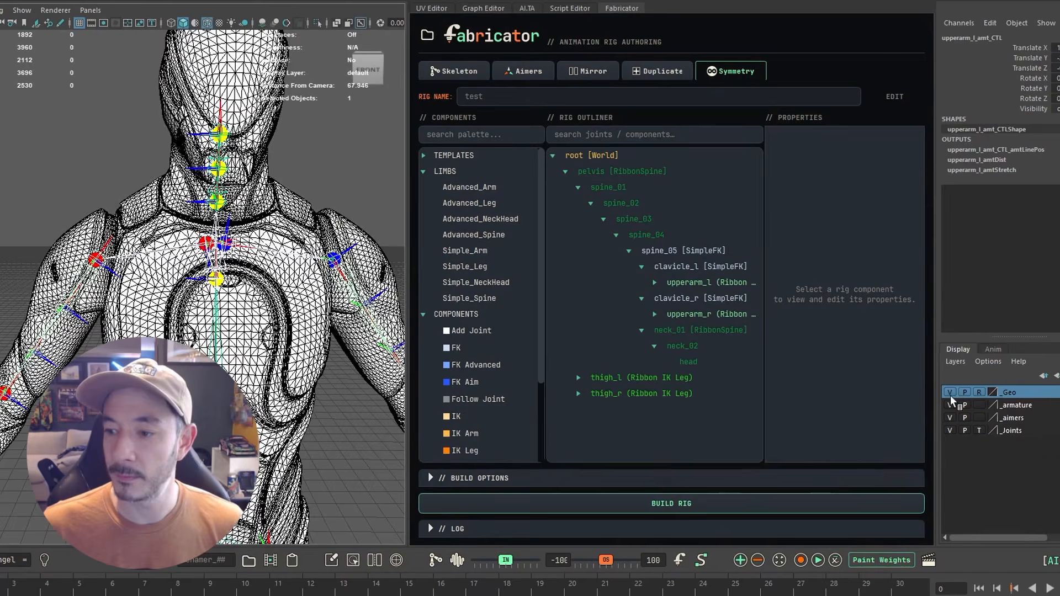
left_click(948, 392)
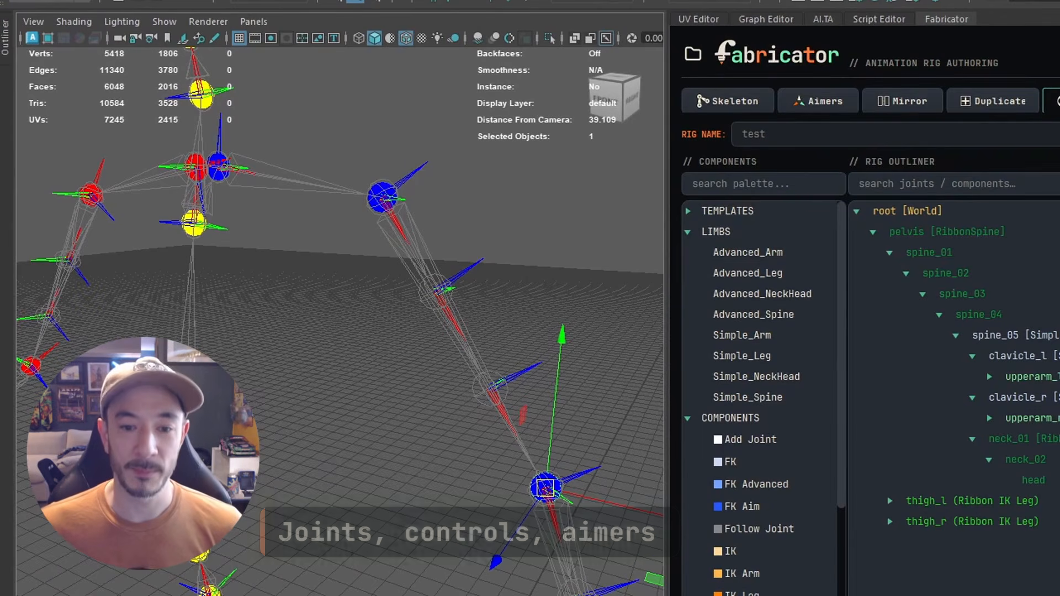
left_click_drag(534, 512, 470, 559)
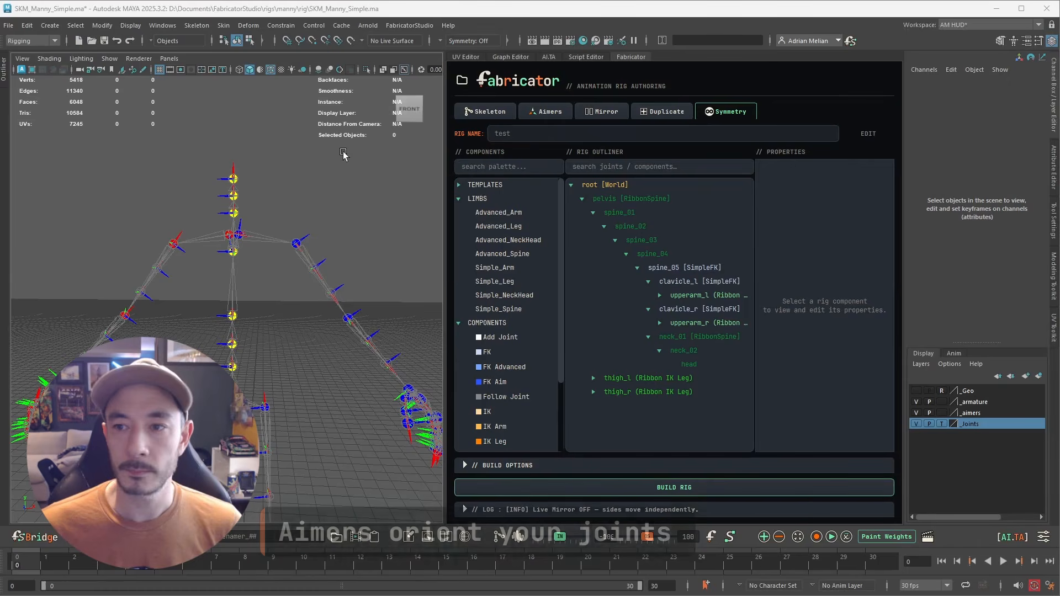
left_click(295, 239)
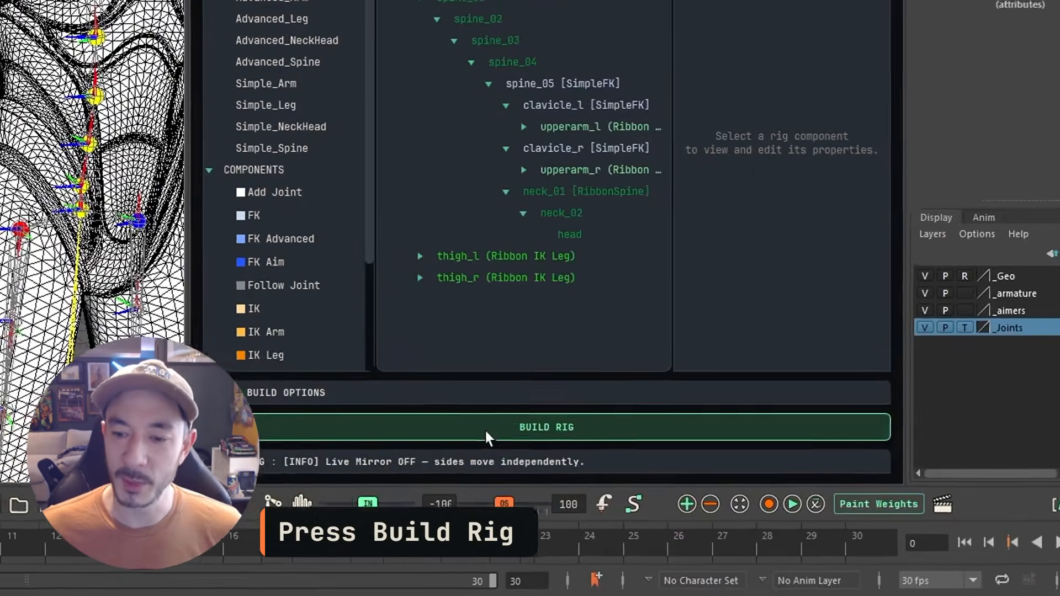
Build the animation rig for the Manny character from its armature
left_click(646, 487)
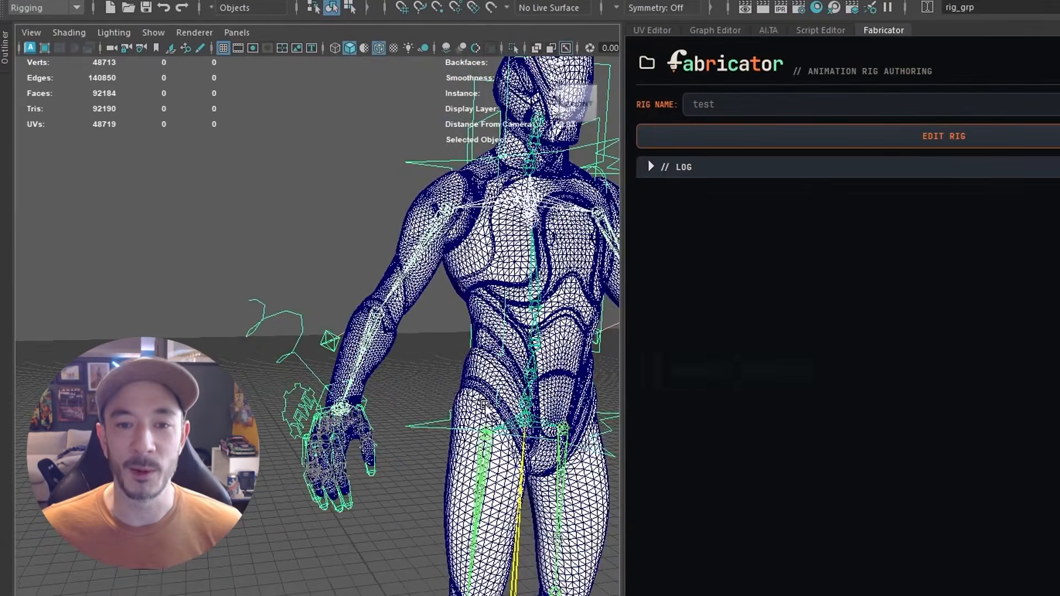
left_click_drag(487, 409, 490, 403, "alt")
right_click_drag(490, 402, 431, 473, "alt")
left_click_drag(432, 472, 434, 478, "alt")
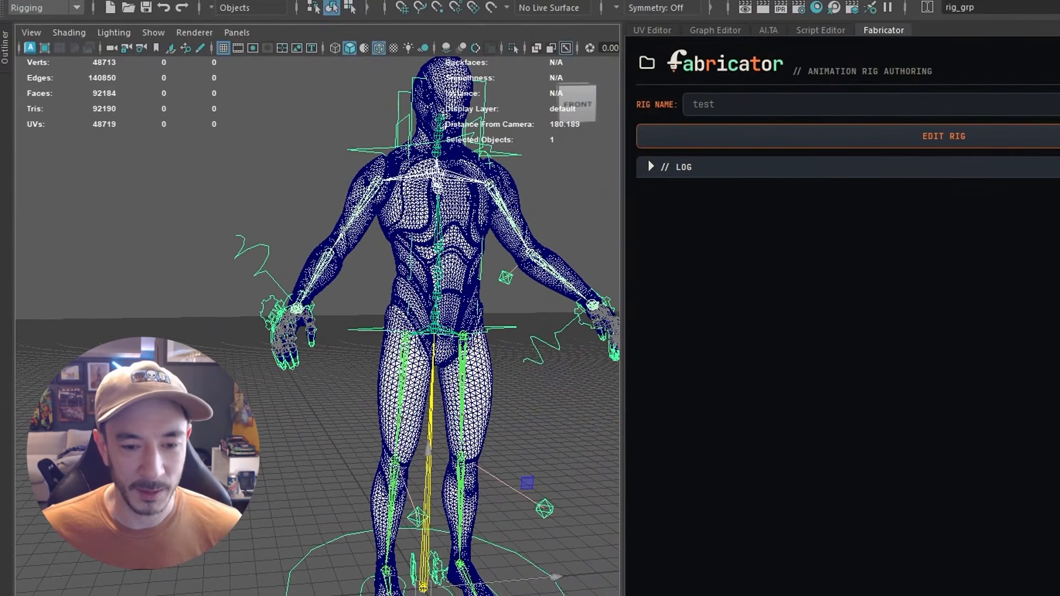
Try pulling the right foot IK control outward and undo the move
left_click_drag(386, 590, 267, 575)
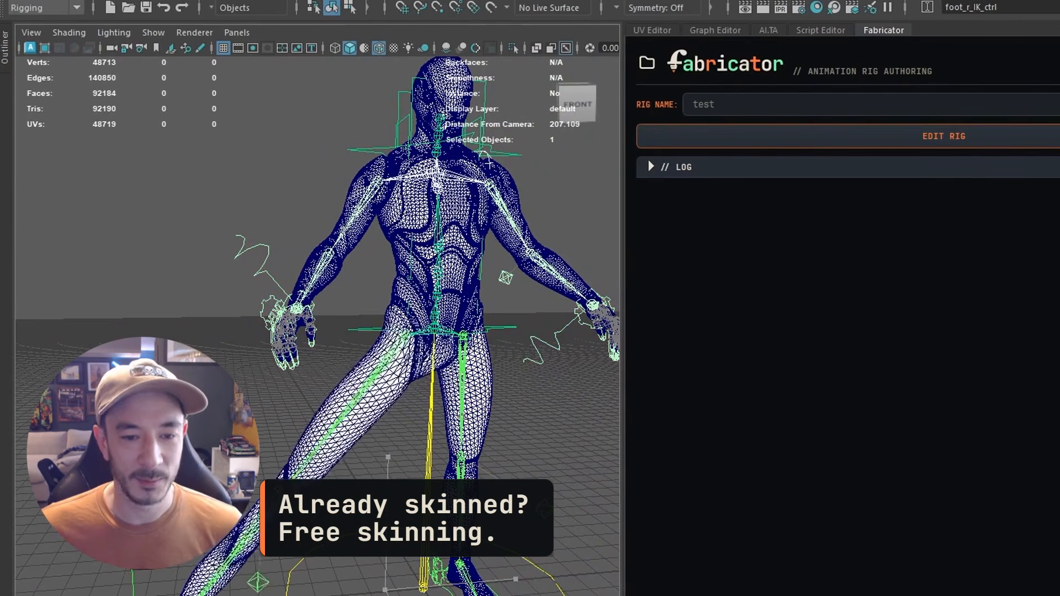
key("ctrl+z")
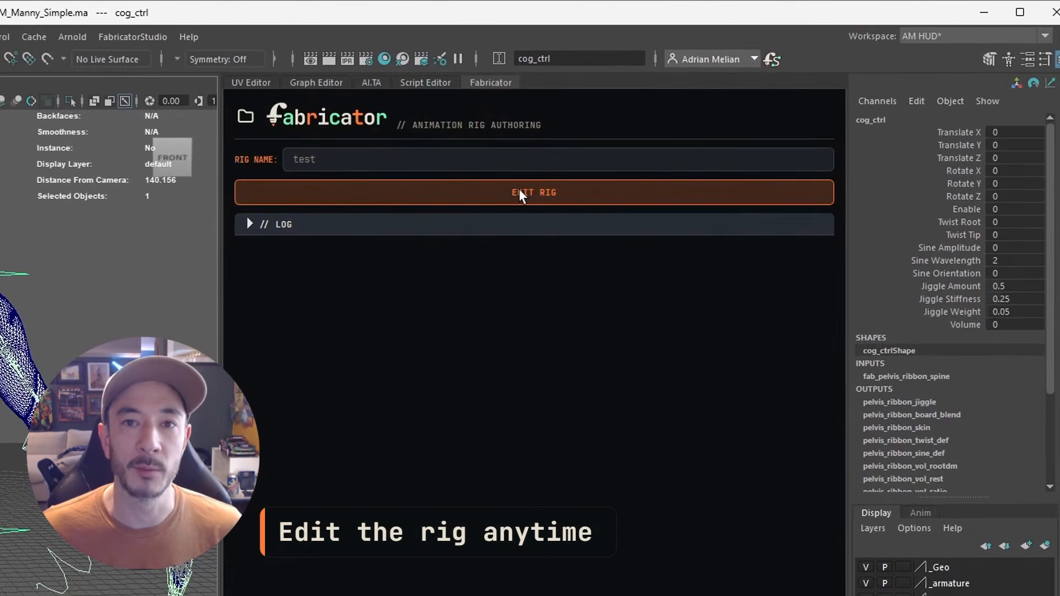
Put the built rig back into edit mode and hide the selected right index finger armature line
left_click(520, 192)
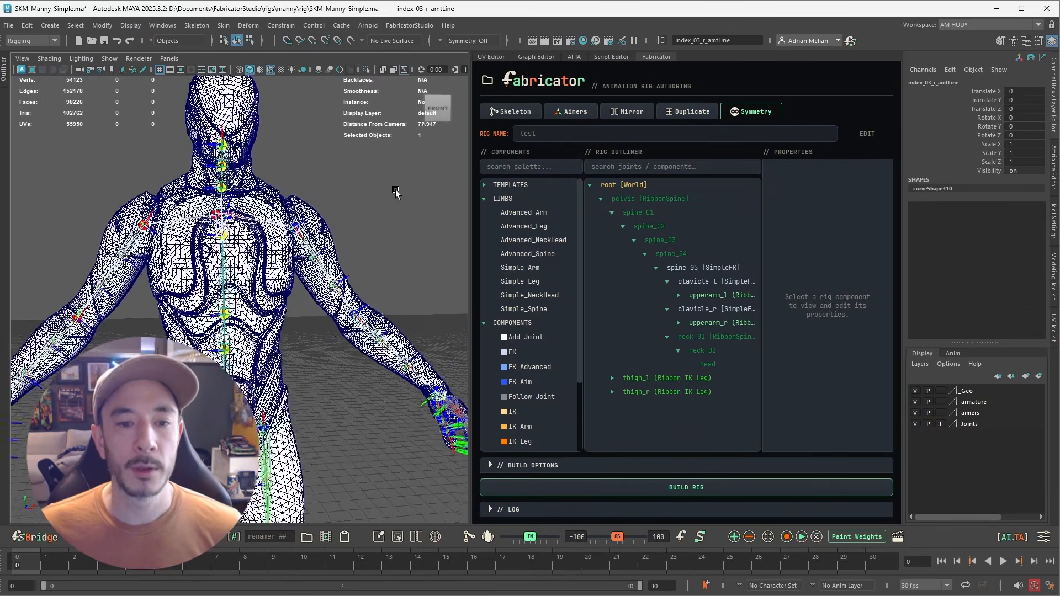
scroll(395, 192, "up", 3)
middle_click_drag(393, 193, 380, 231, "alt")
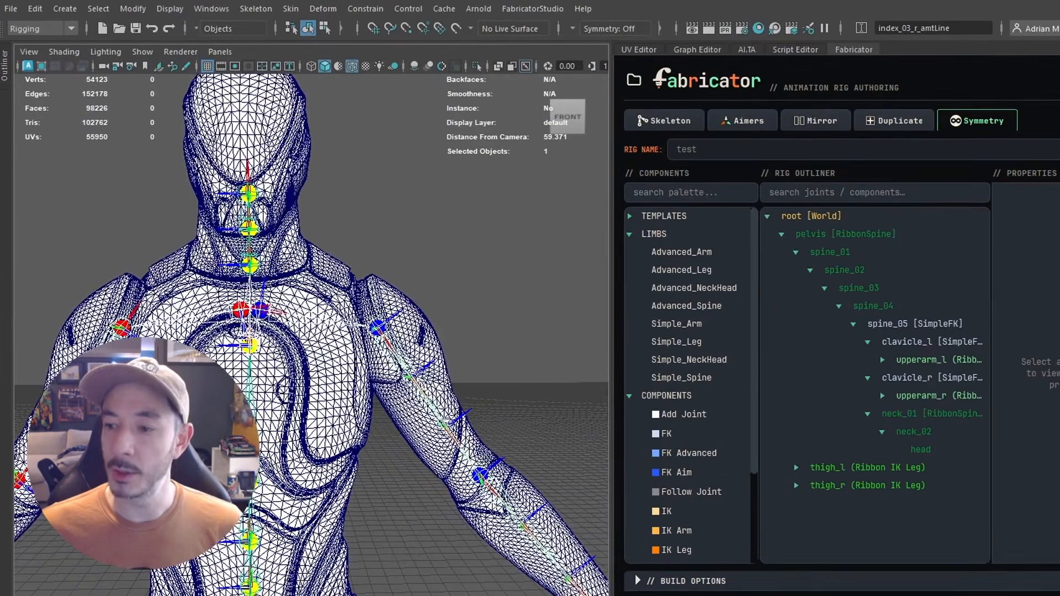
key("ctrl+h")
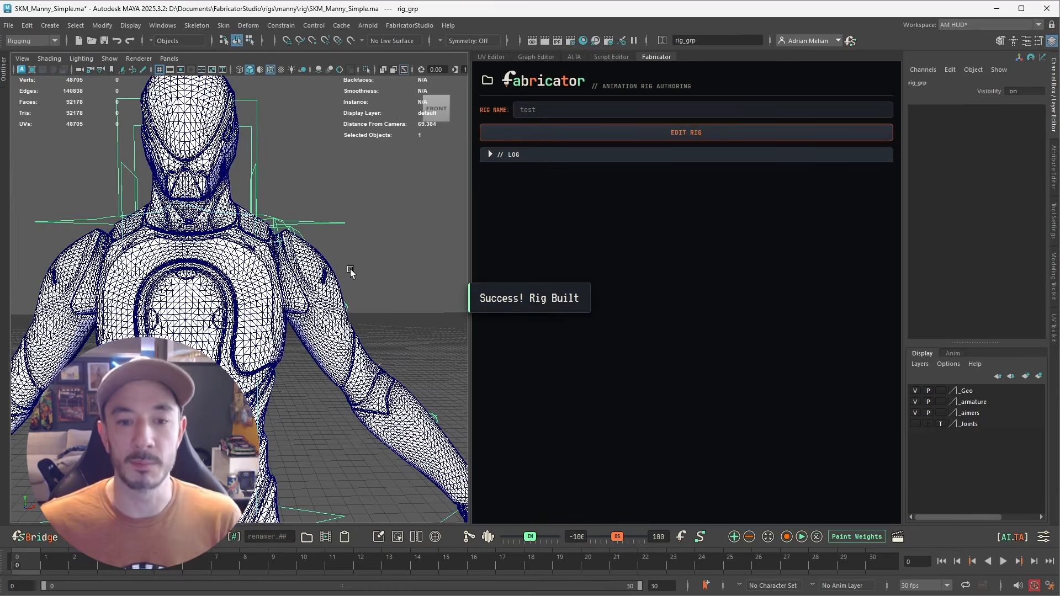
Test the rebuilt rig's left arm by moving the left hand IK control
right_click_drag(403, 299, 390, 317, "alt")
middle_click_drag(391, 317, 258, 242, "alt")
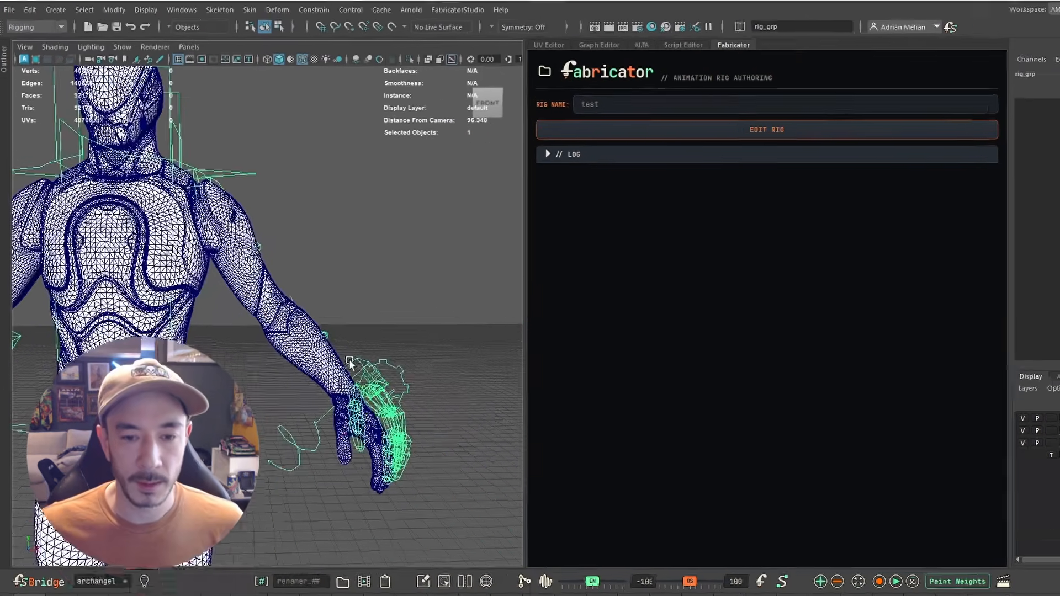
left_click(383, 360)
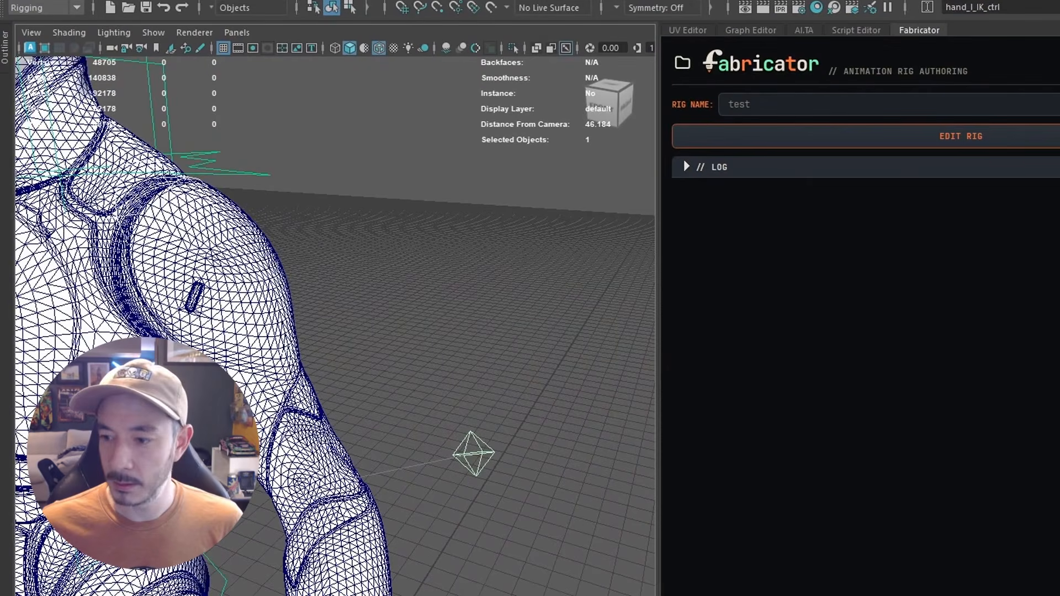
right_click_drag(453, 381, 400, 368, "alt")
middle_click_drag(400, 368, 393, 360, "alt")
left_click_drag(413, 538, 502, 371)
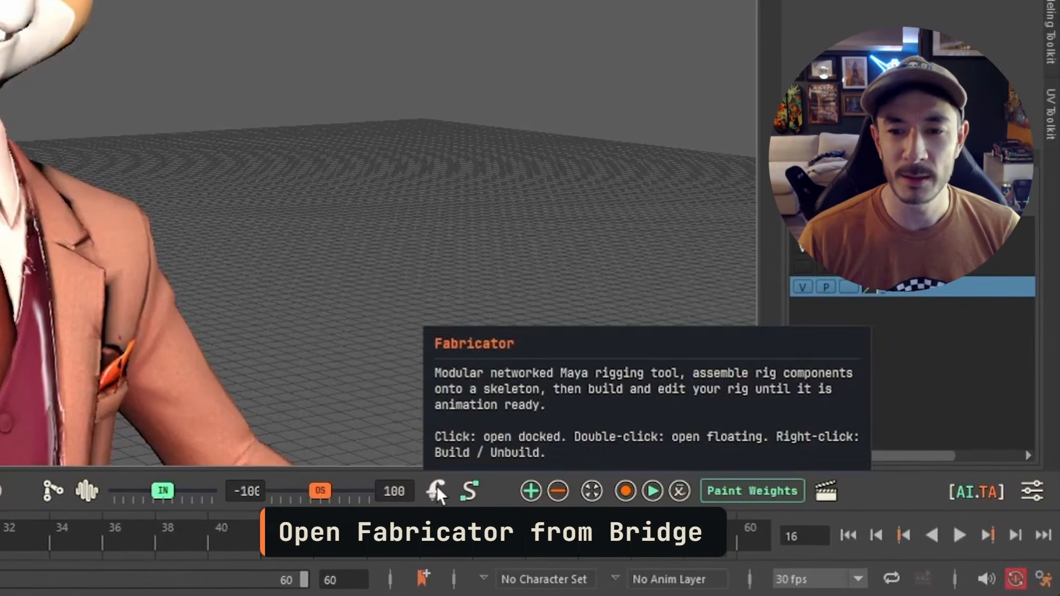
Open Fabricator and add the Advanced_Biped template to the rig outliner
left_click(442, 492)
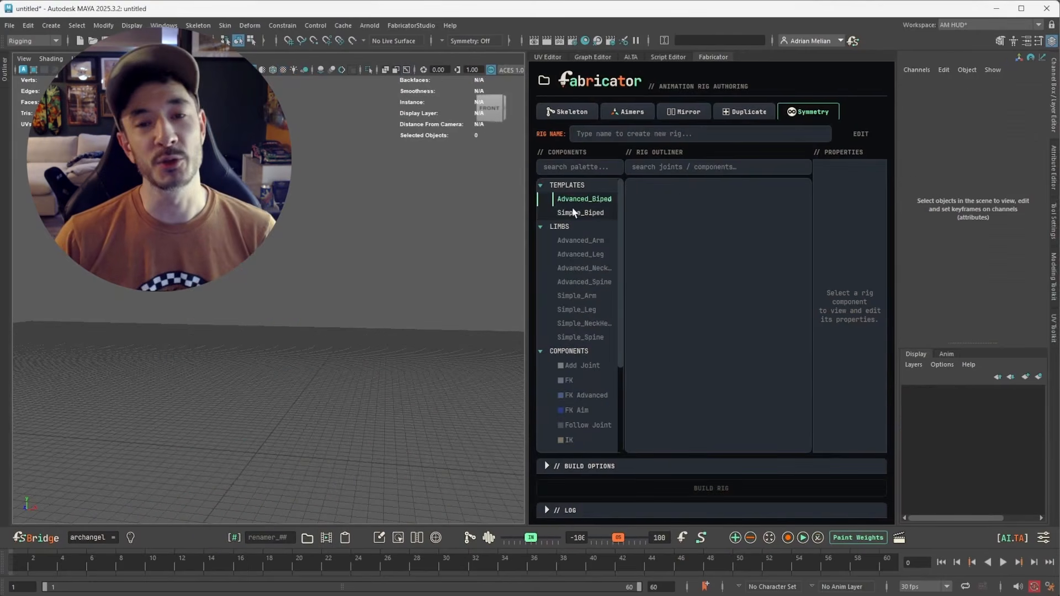
left_click_drag(573, 200, 678, 217)
left_click_drag(594, 293, 594, 293)
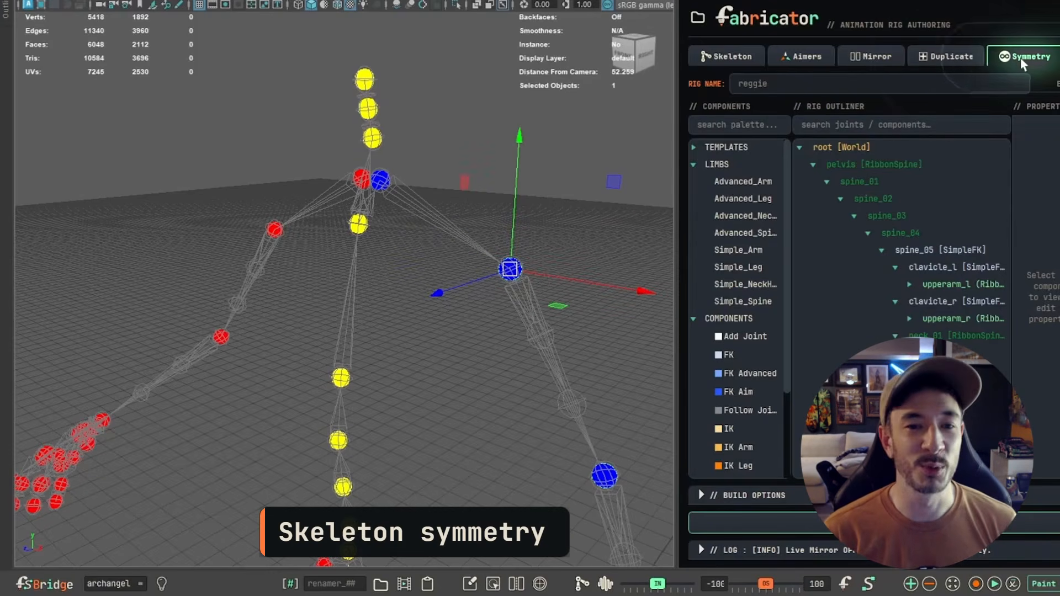
Adjust the left shoulder armature control of the reggie rig with Symmetry enabled
left_click_drag(514, 303, 518, 224)
left_click_drag(526, 265, 574, 473)
Try moving the left elbow armature control with live mirroring and undo the moves
middle_click_drag(589, 416, 473, 191, "alt")
left_click_drag(491, 276, 397, 335)
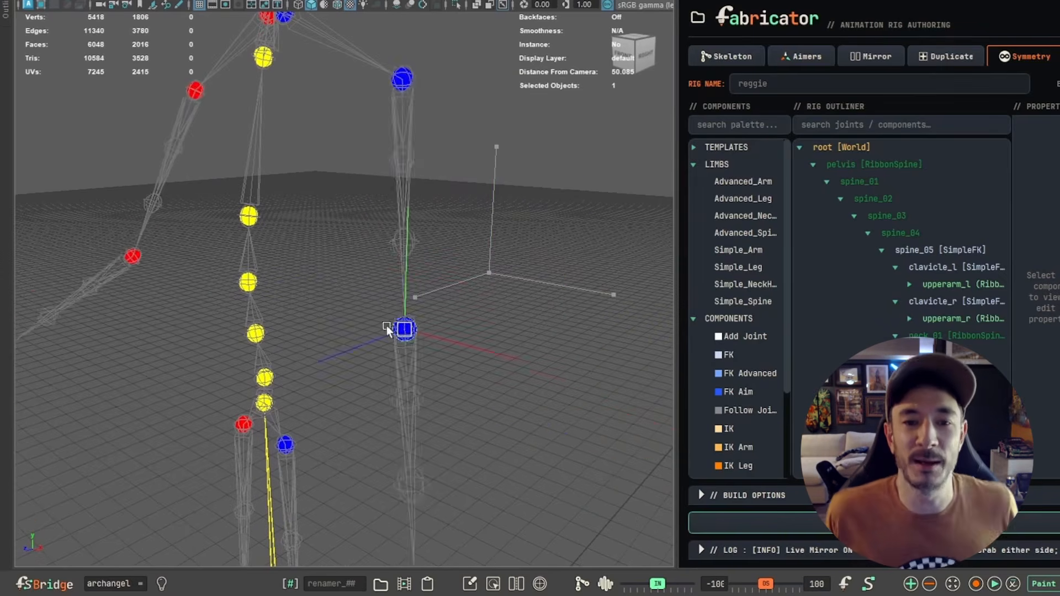
left_click_drag(570, 262, 566, 241)
key("ctrl+z")
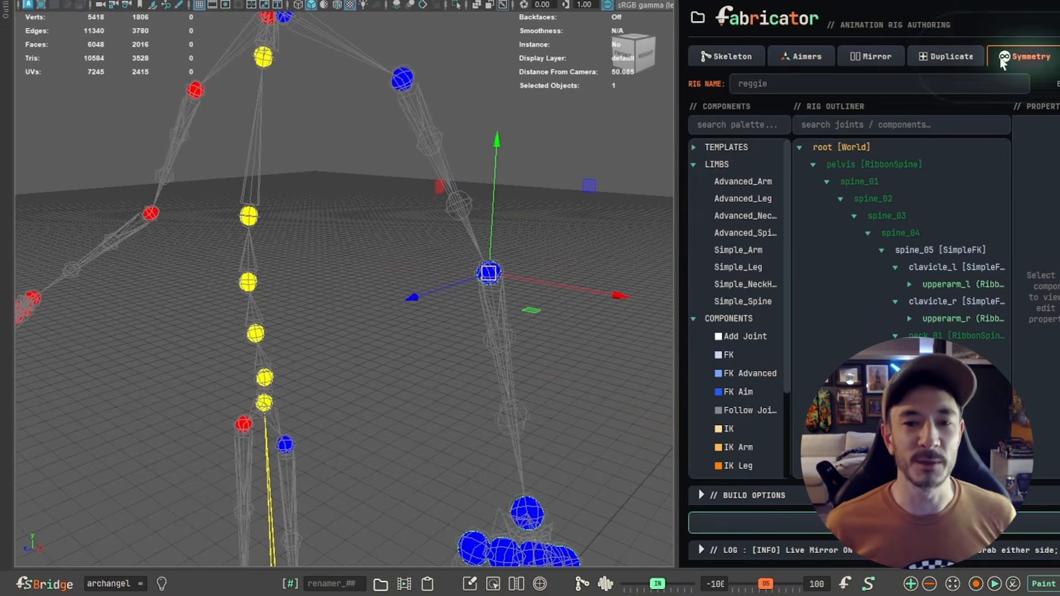
mouse_move(493, 284)
left_mouse_down()
mouse_move(539, 226)
mouse_move(524, 286)
mouse_move(500, 296)
left_mouse_up()
key("ctrl+z")
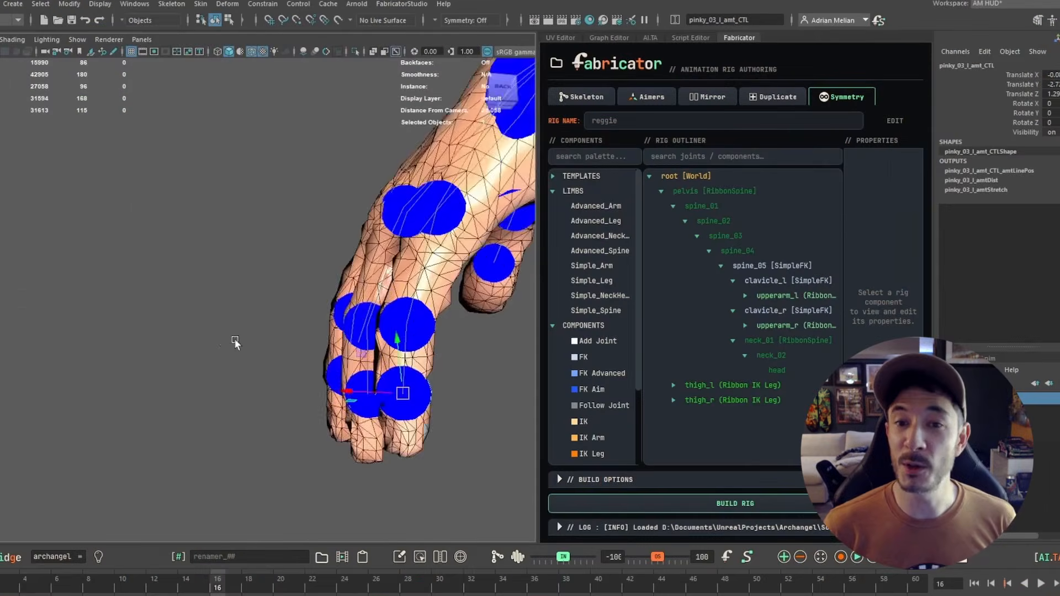
Examine how the finger armature controls sit inside the left and right hand meshes
scroll(310, 303, "down", 3)
left_click_drag(310, 304, 499, 348, "alt")
scroll(499, 348, "down", 4)
middle_click_drag(246, 260, 322, 324, "alt")
scroll(337, 320, "up", 6)
scroll(337, 321, "down", 5)
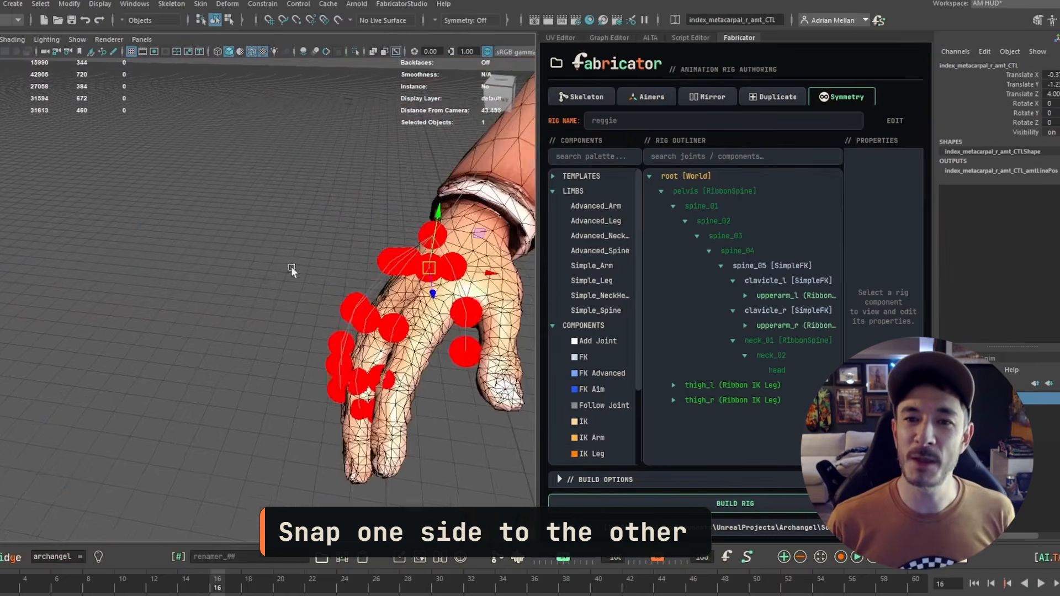
scroll(161, 251, "down", 3)
middle_click_drag(230, 238, 215, 245, "alt")
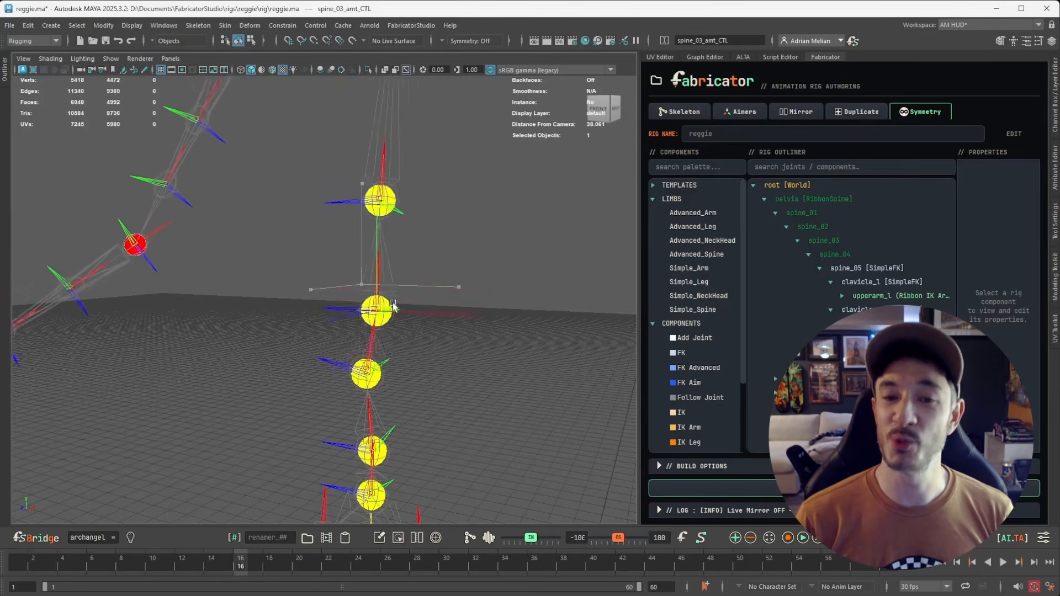
Set the Aim Target of the spine_02 joint aimer to World
left_click(379, 169)
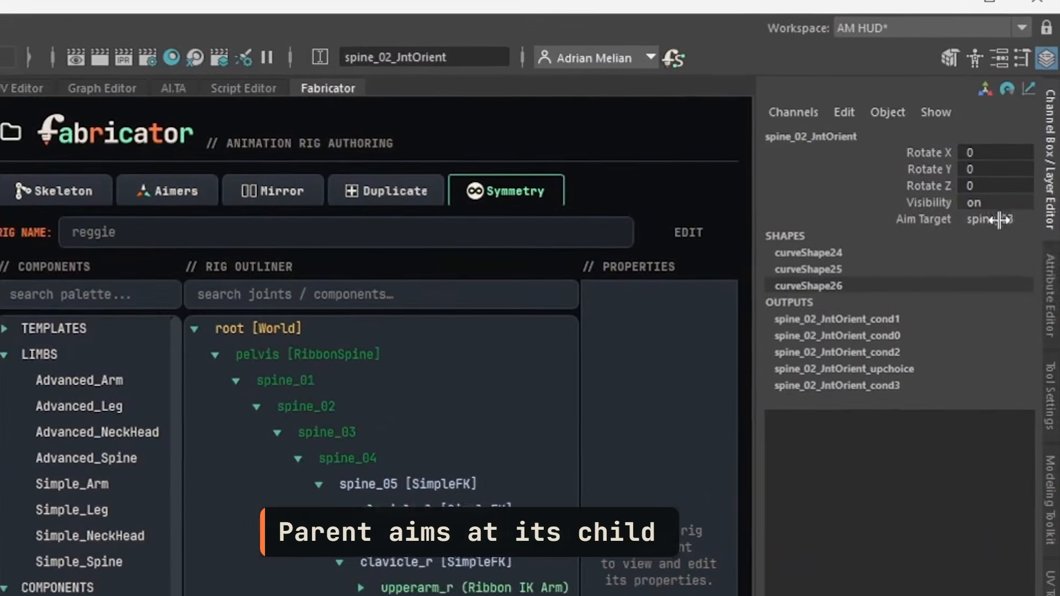
left_click(1035, 129)
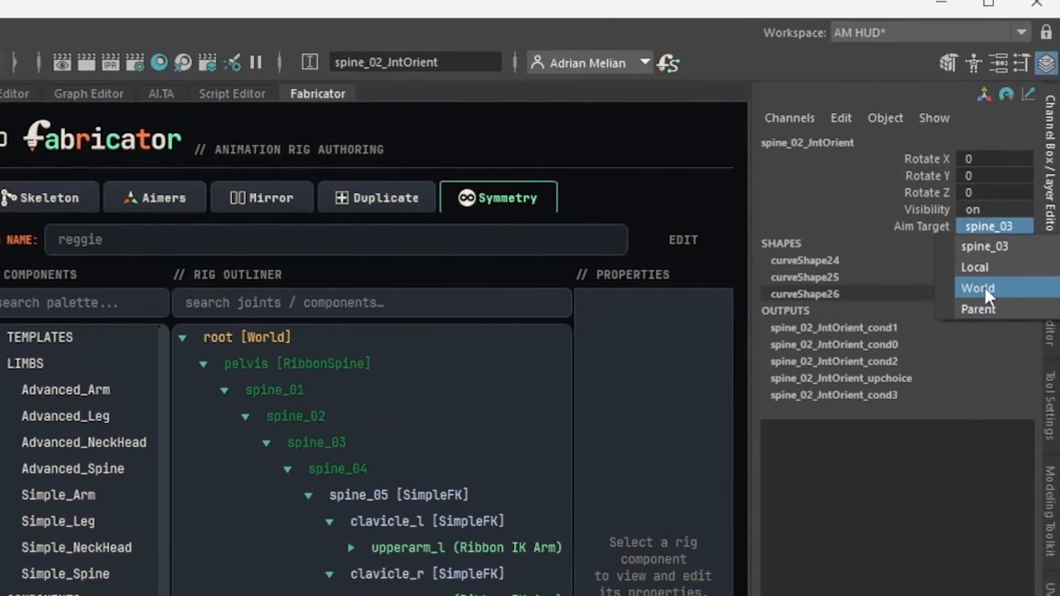
left_click(1015, 288)
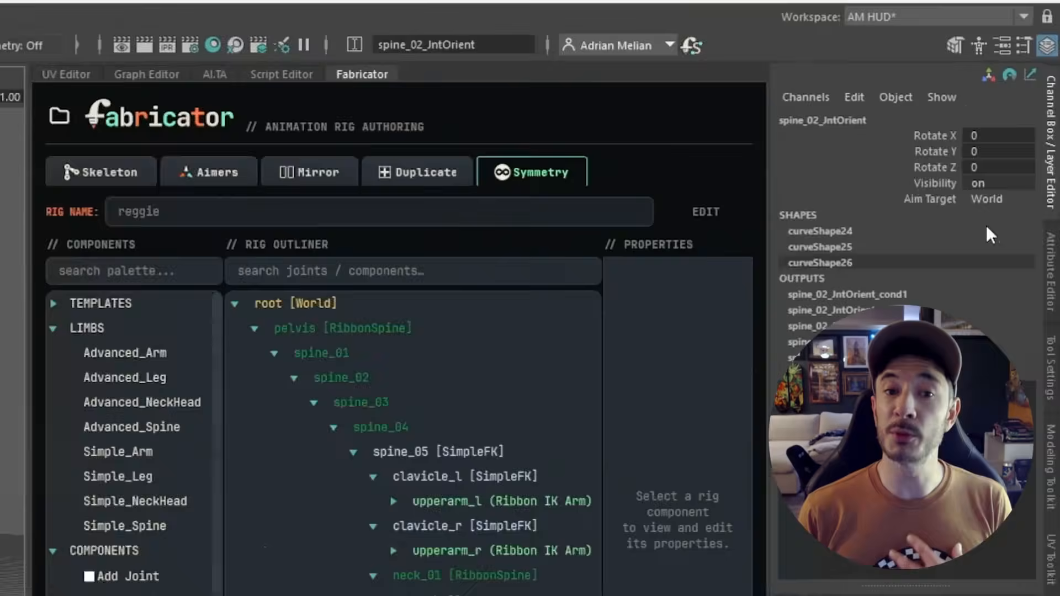
Review the Aim Target options of the spine_02 joint aimer and inspect the spine aimers around it
left_click(994, 227)
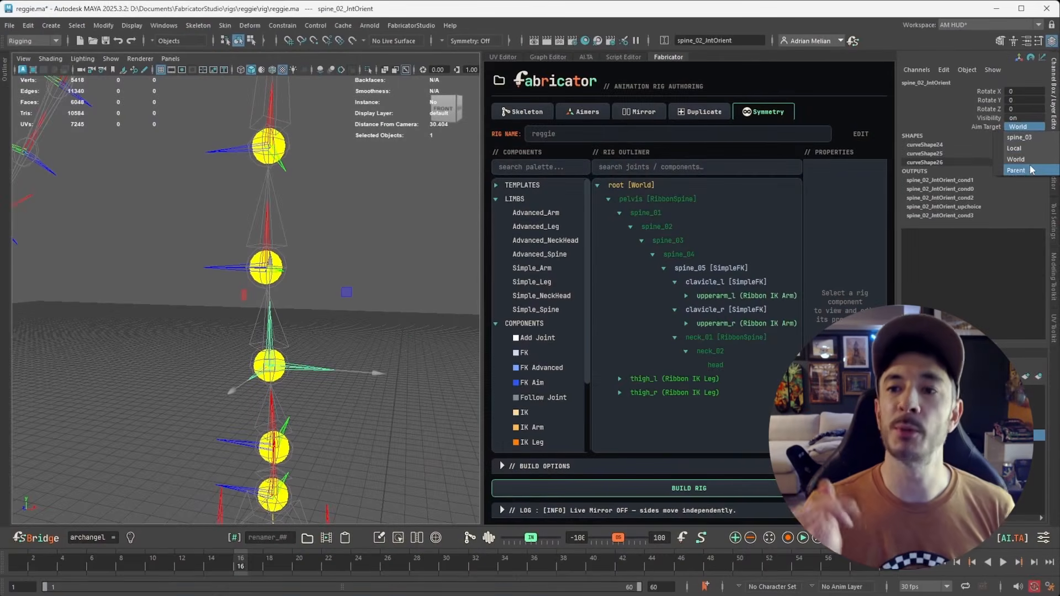
left_click(348, 268)
left_click_drag(359, 279, 334, 308, "alt")
left_click(314, 277)
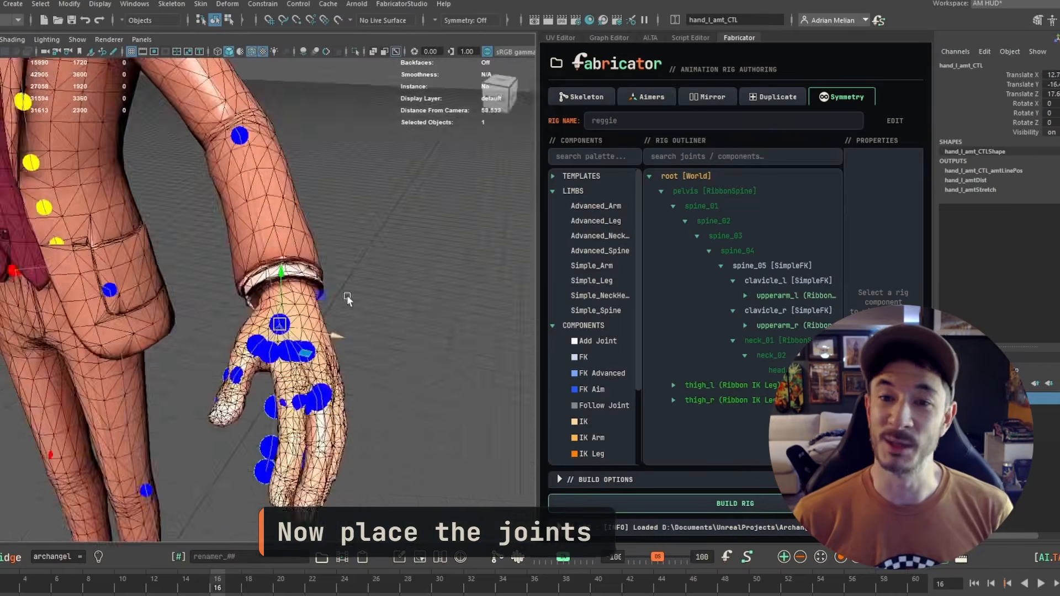
Position the left hand and thumb armature controls inside the left hand mesh of the reggie rig
left_click_drag(347, 295, 382, 316, "alt")
right_click_drag(382, 316, 366, 315, "alt")
left_click(291, 289)
middle_click_drag(291, 289, 330, 202, "alt")
left_click(277, 313)
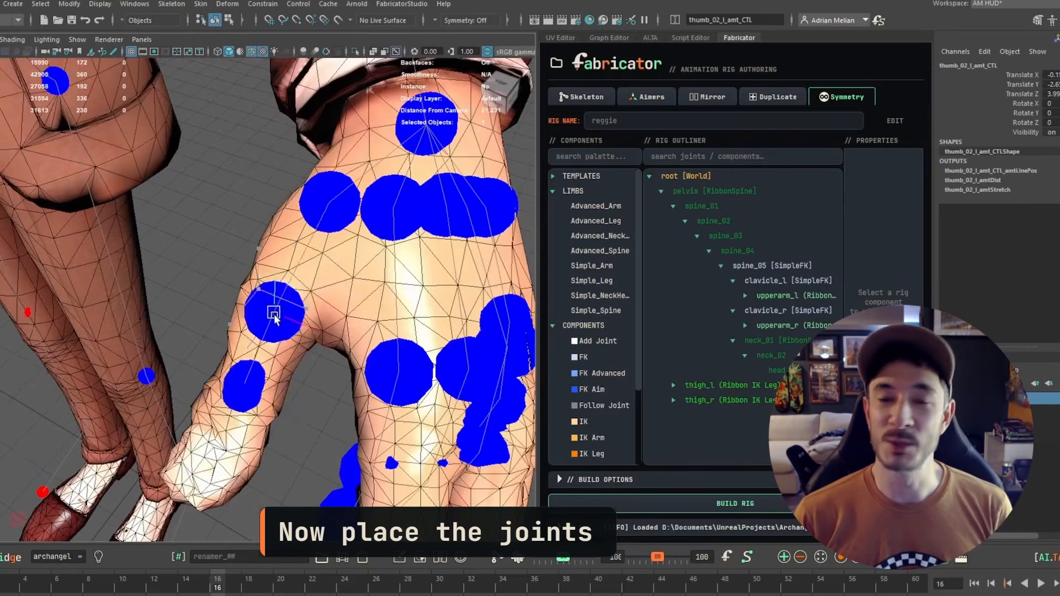
left_click_drag(277, 314, 428, 277, "alt")
left_click(440, 386)
left_click_drag(440, 386, 430, 221, "alt")
left_click(301, 217)
Place the remaining left finger armature controls inside the finger meshes and turn on Symmetry for live mirroring
left_click_drag(373, 189, 309, 276, "alt")
left_click(302, 350)
left_click_drag(302, 350, 333, 250, "alt")
left_click(350, 223)
left_click(315, 304)
mouse_move(315, 304)
left_mouse_down("alt")
mouse_move(332, 293)
mouse_move(311, 304)
left_mouse_up("alt")
left_click(293, 359)
left_click_drag(293, 359, 319, 305, "alt")
left_click(342, 306)
left_click(318, 305)
left_click(321, 384)
left_click_drag(321, 384, 334, 312, "alt")
left_click(315, 293)
left_click(214, 392)
left_click(352, 334)
middle_click_drag(333, 312, 312, 433, "alt")
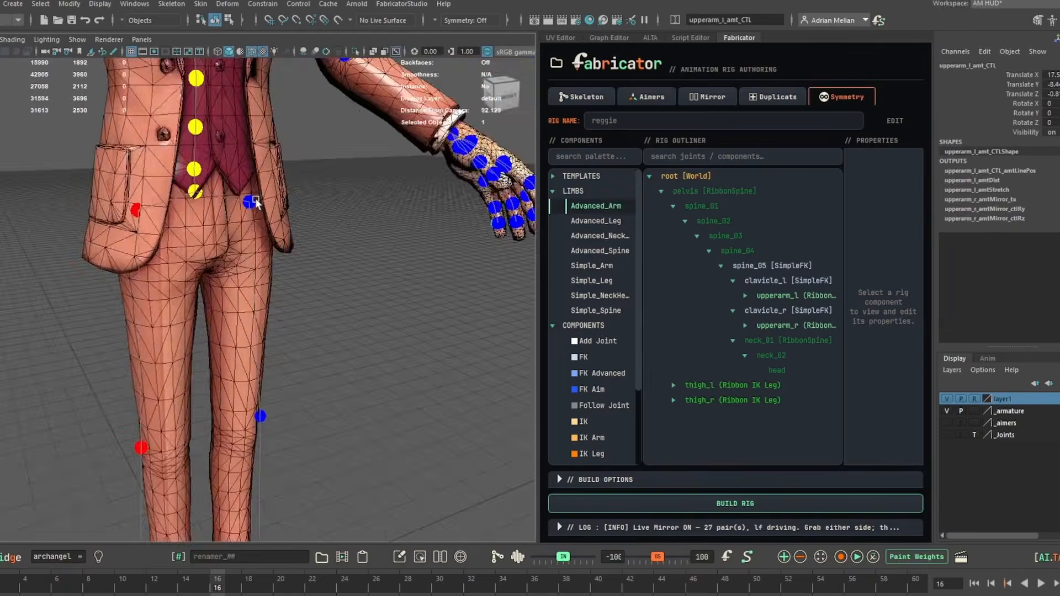
Fit the leg armature controls to the reggie mesh from the hips down to the feet with Symmetry enabled
left_click_drag(387, 331, 431, 386, "alt")
scroll(436, 353, "up", 5)
scroll(326, 354, "up", 5)
left_click_drag(464, 336, 473, 336)
left_click(406, 430)
left_click_drag(407, 429, 309, 386, "alt")
left_click_drag(339, 276, 402, 335)
left_click(402, 335)
left_click_drag(345, 325, 281, 309)
left_click_drag(373, 358, 353, 265, "alt")
left_click(331, 253)
left_click(412, 275)
scroll(412, 274, "down", 10)
scroll(332, 265, "up", 8)
left_click(309, 259)
left_click(300, 347)
left_click(298, 342)
left_click_drag(298, 341, 345, 285)
left_click(204, 301)
scroll(345, 285, "down", 8)
scroll(346, 285, "down", 3)
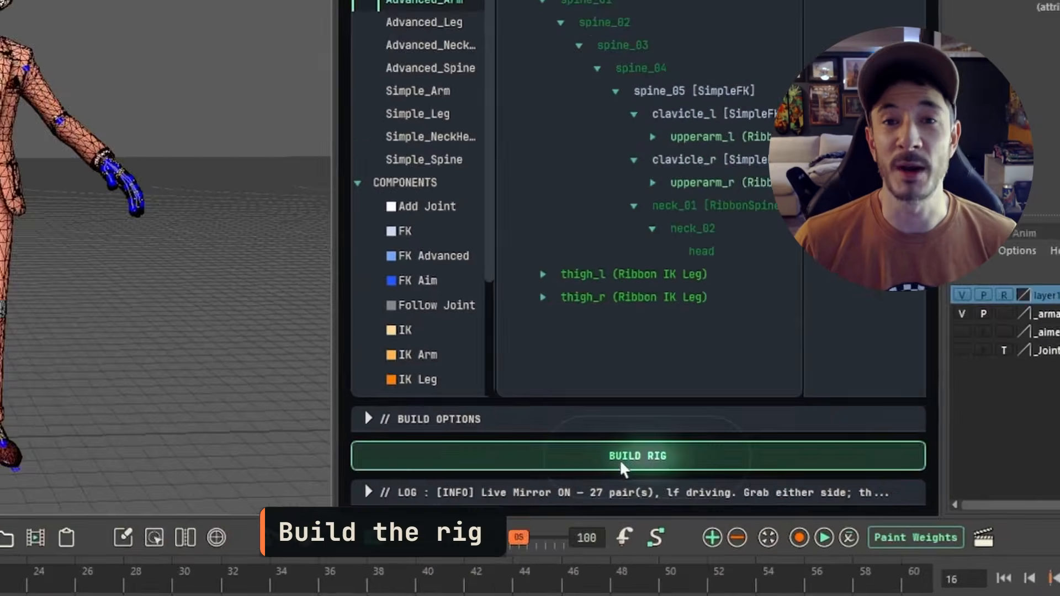
Build the reggie rig, hide the _Geo layer and show the _Joints layer
left_click(620, 460)
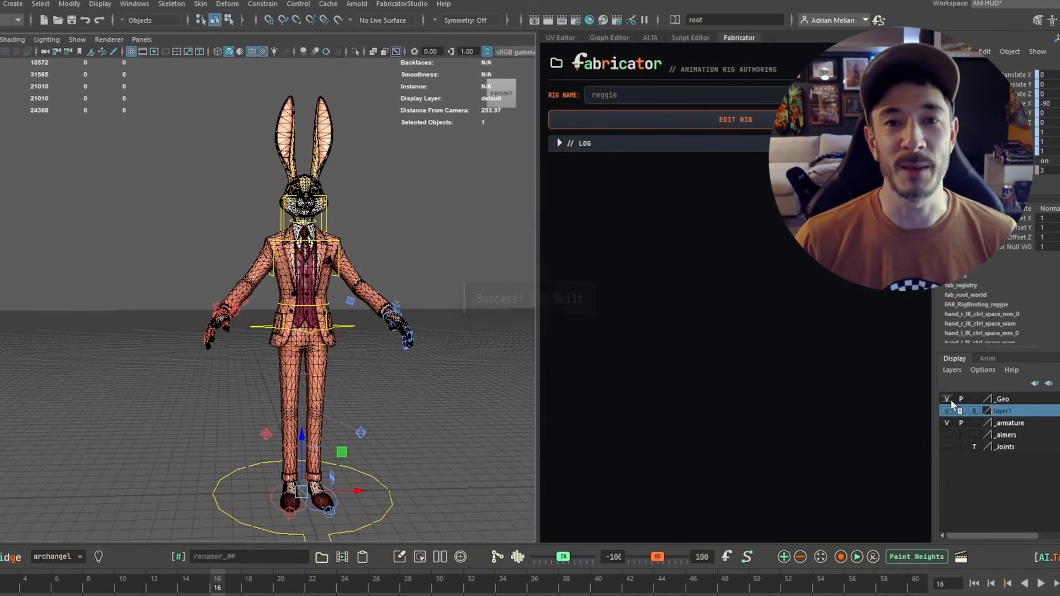
left_click(947, 399)
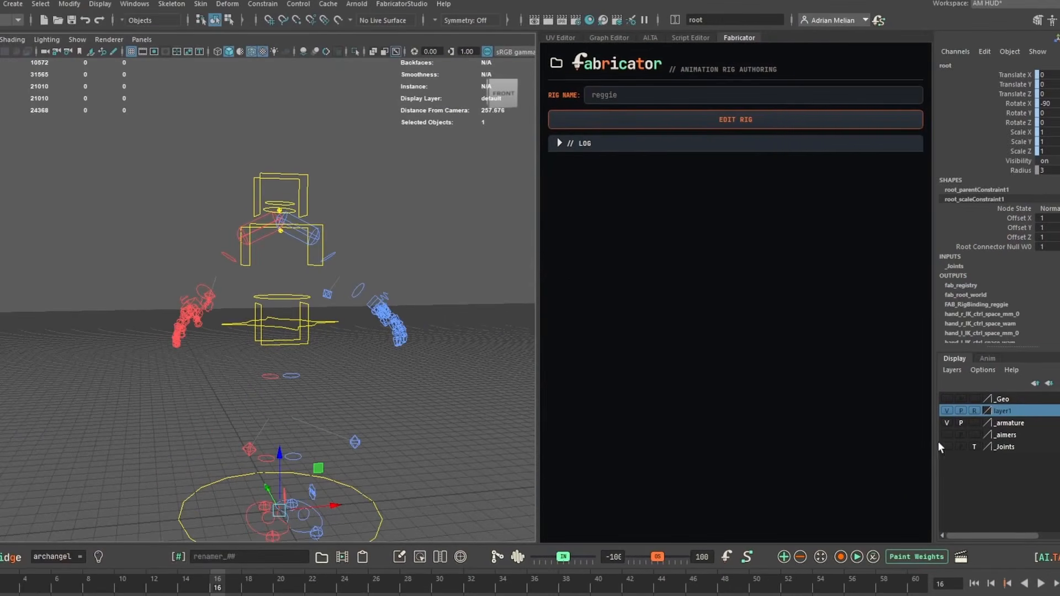
middle_click_drag(298, 457, 332, 379, "alt")
right_click_drag(331, 379, 332, 425, "alt")
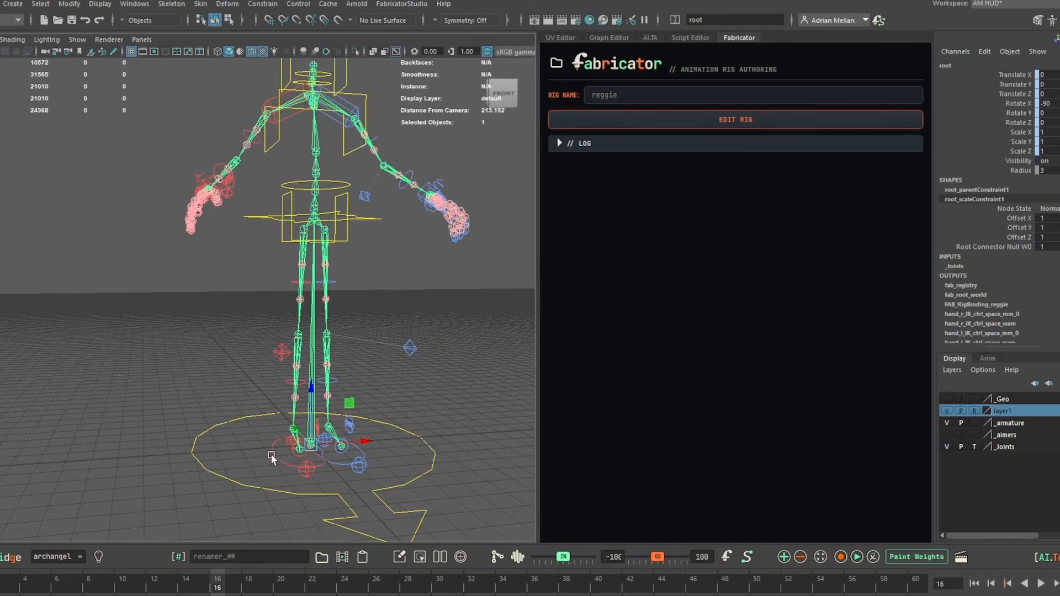
Examine the built rig's controls and joint skeleton with nothing selected and the geometry hidden
left_click(277, 454)
left_click_drag(277, 454, 274, 454, "alt")
right_click_drag(227, 262, 276, 260, "alt")
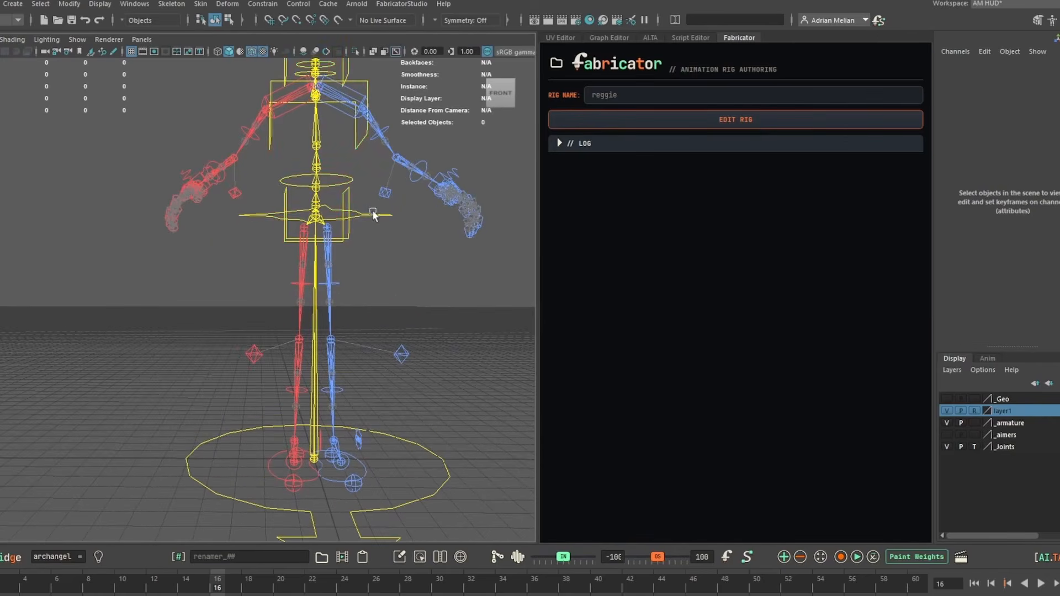
left_click_drag(374, 205, 283, 338, "alt")
key("ctrl+z")
left_click_drag(464, 231, 475, 239, "alt")
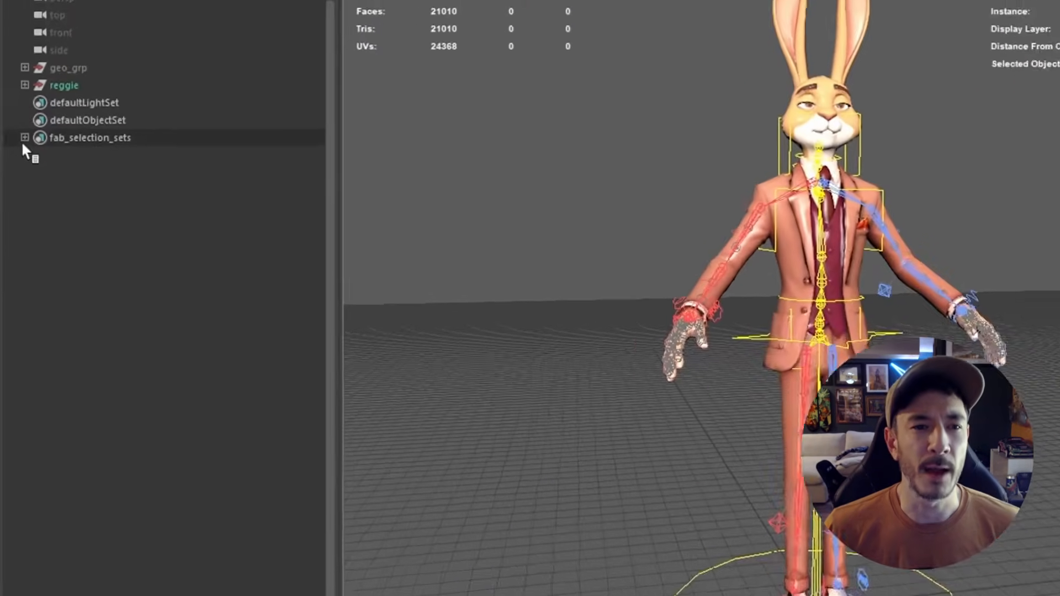
Select all joints in the bind_joints set of fab_selection_sets, from index_03_l to pelvis
left_click(25, 137)
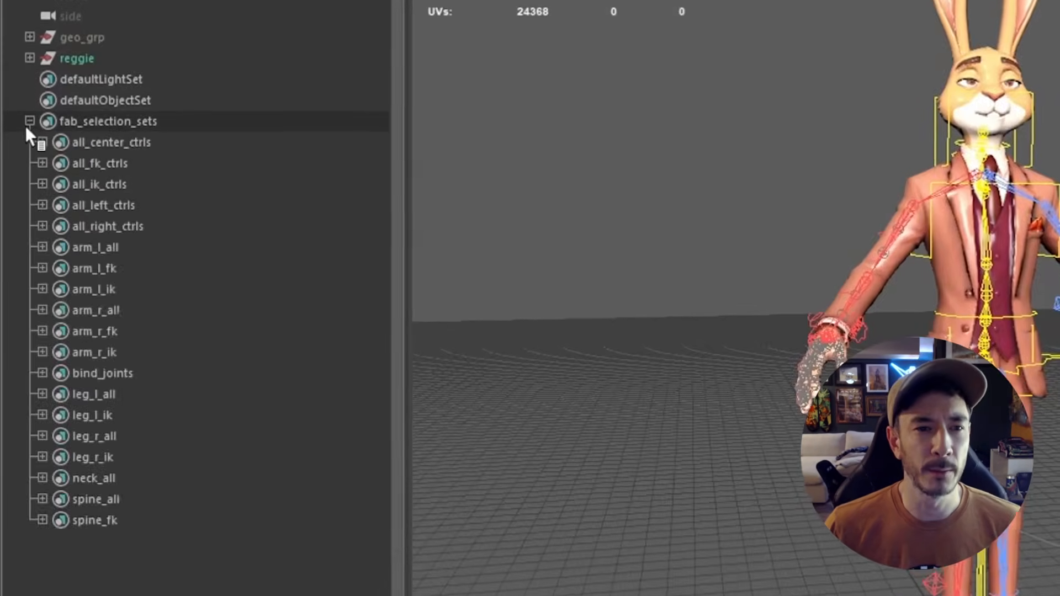
left_click(42, 373)
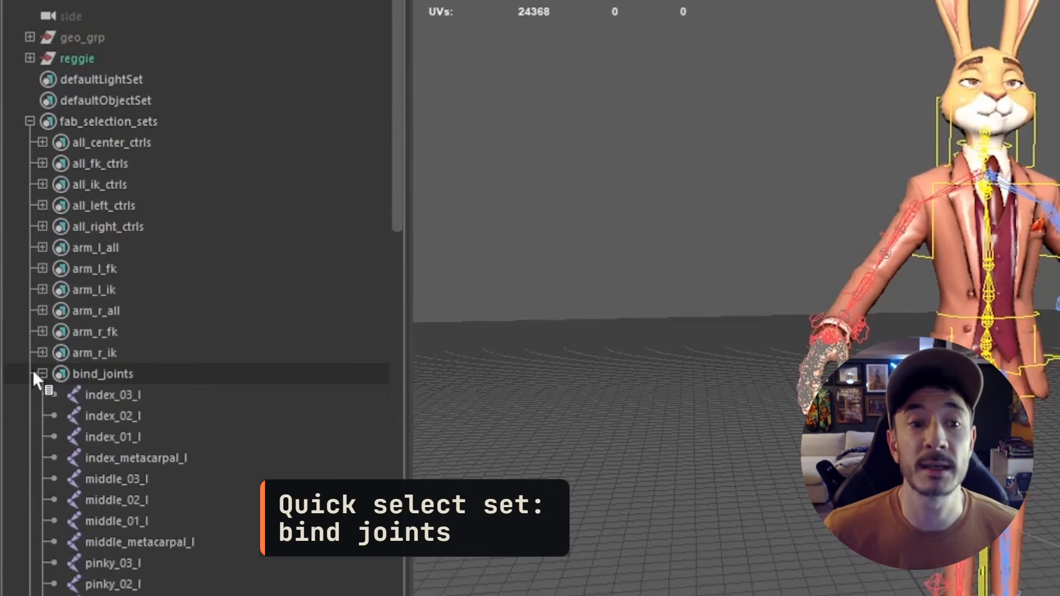
left_click(175, 393)
scroll(166, 431, "down", 10)
scroll(164, 467, "down", 5)
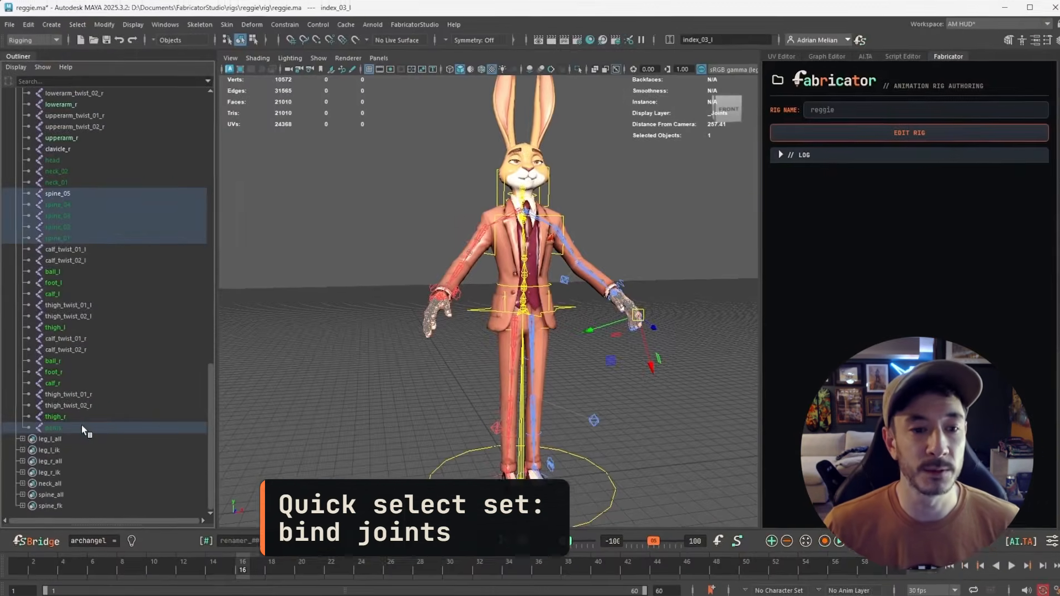
left_click(81, 422, "shift")
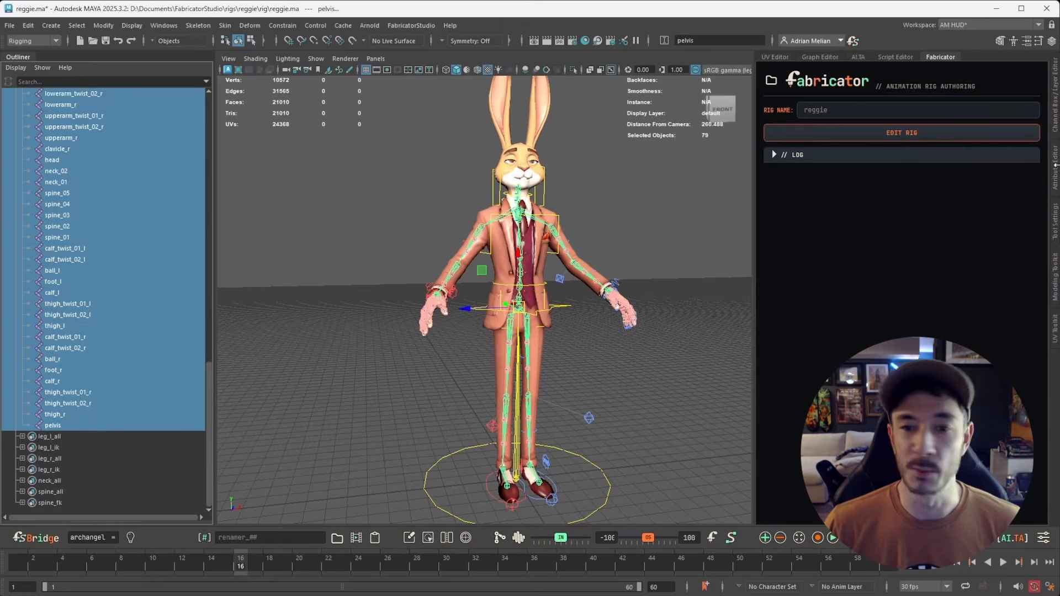
Add the reggie_body mesh to the bind joint selection
left_click(1054, 109)
right_click_drag(480, 317, 630, 317, "alt")
left_click(411, 260, "shift")
right_click_drag(411, 259, 359, 259, "alt")
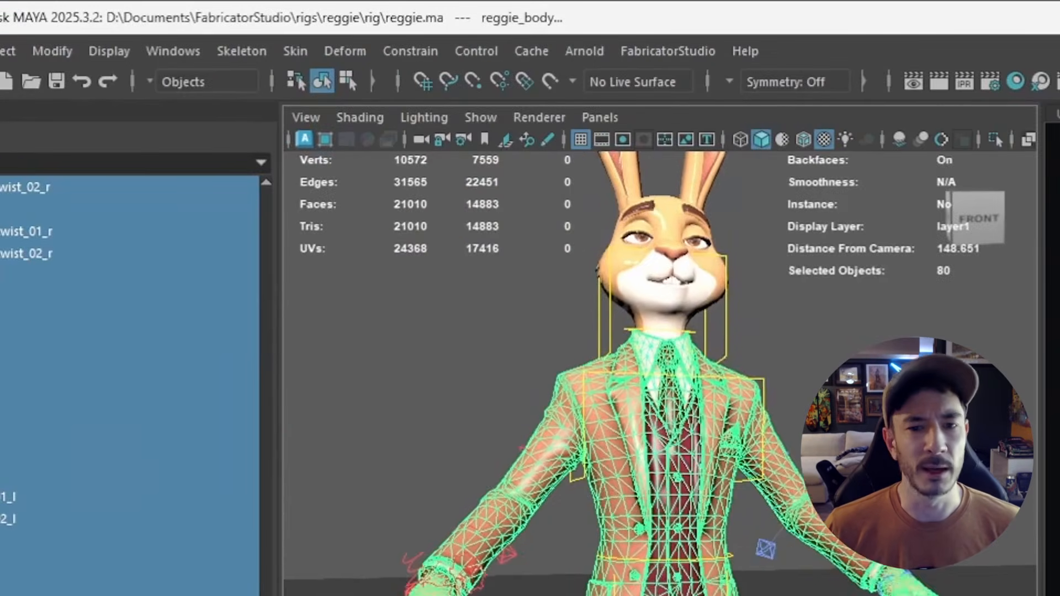
right_click_drag(685, 563, 607, 564, "alt")
middle_click_drag(606, 563, 608, 519, "alt")
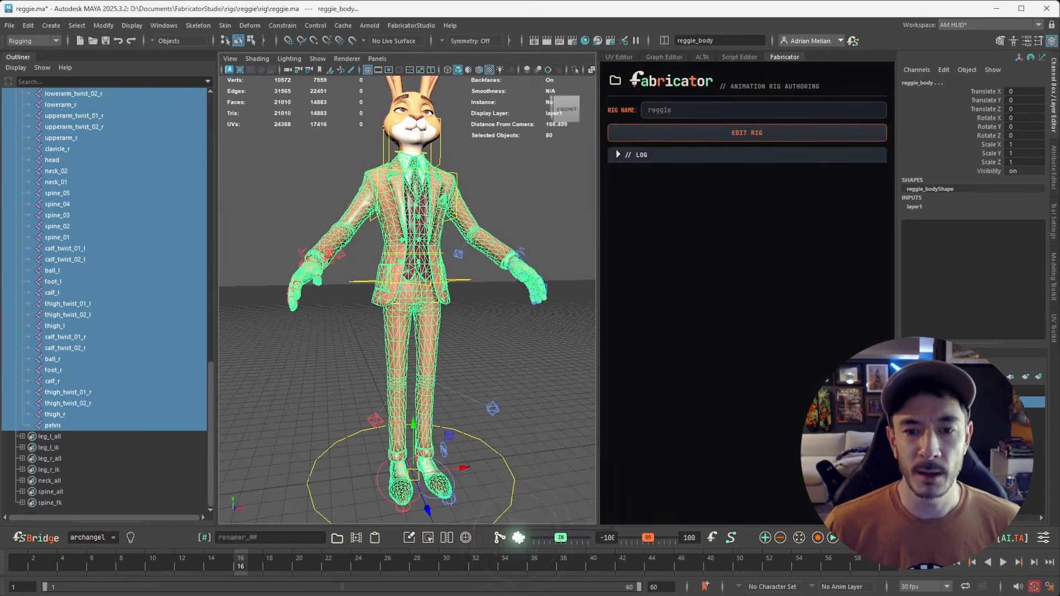
Bind reggie_body to the selected joints with AutoSkin's Bind Skin, leaving Generate Joints off, and close AutoSkin
left_click(519, 537)
left_click(546, 415)
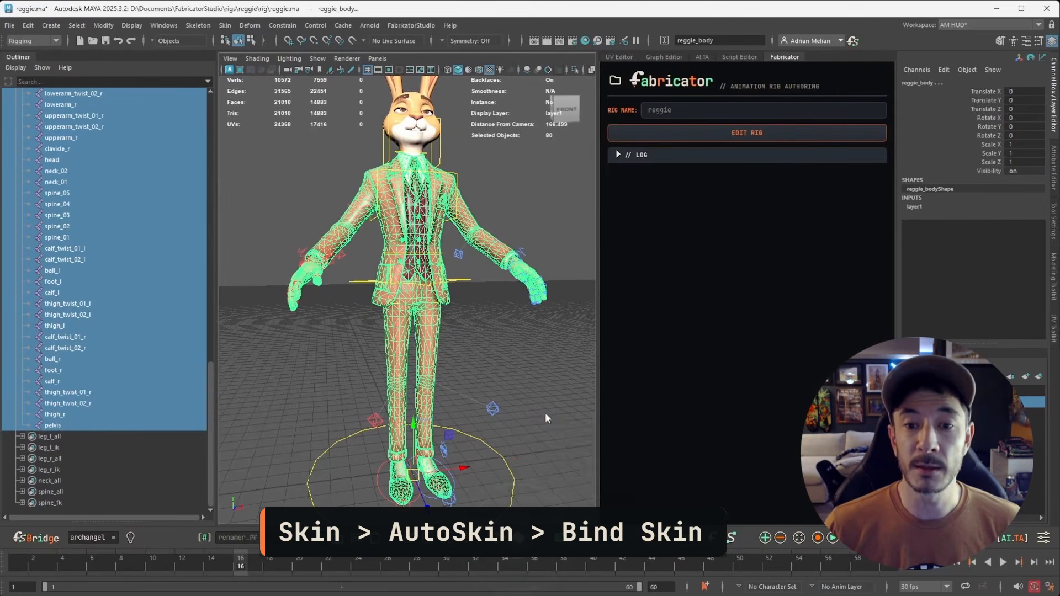
left_click(579, 203)
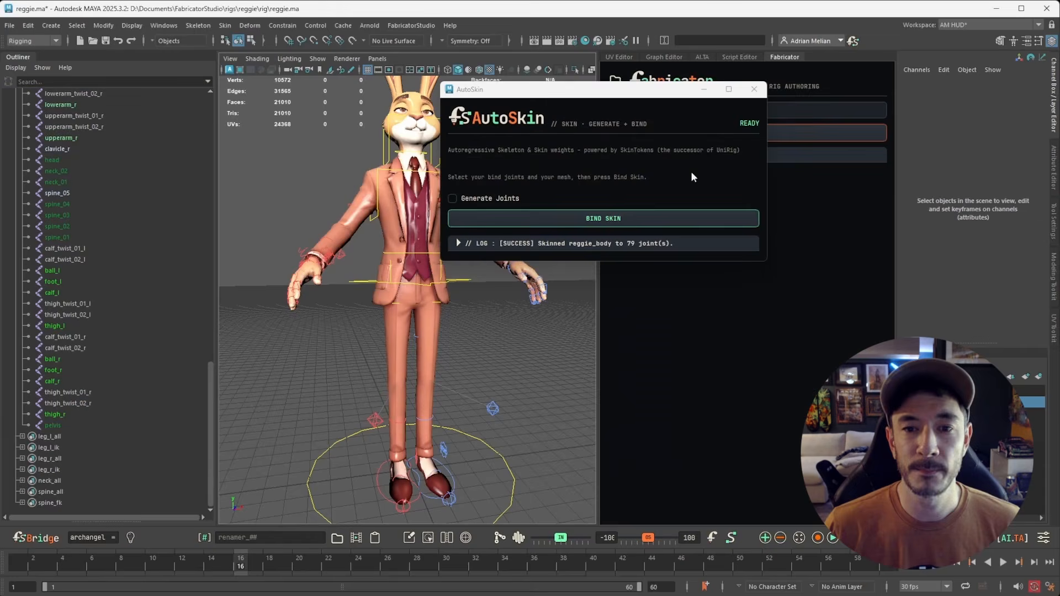
left_click(754, 89)
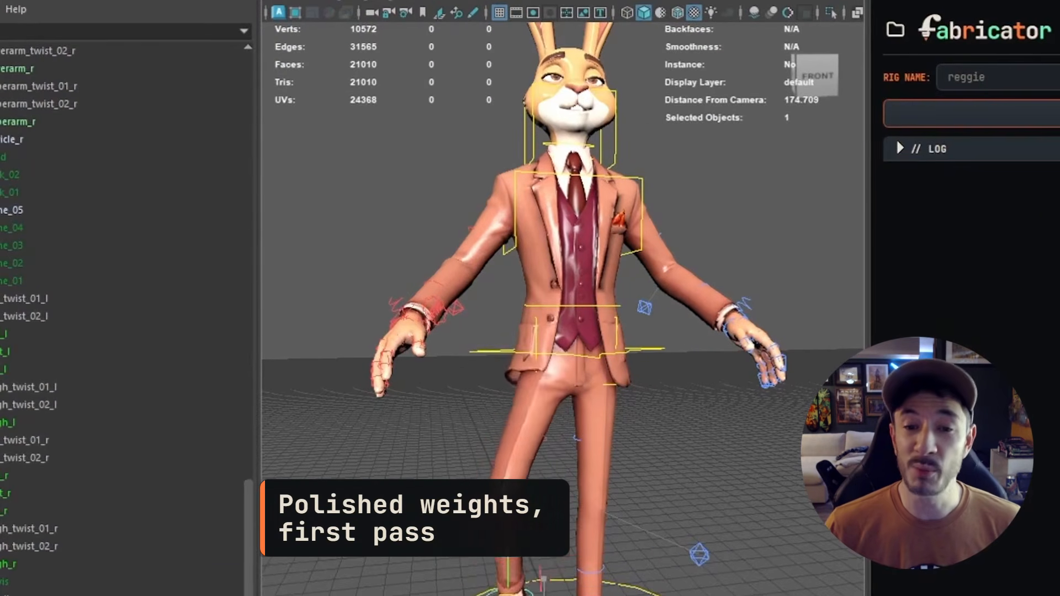
Test the skin weights by moving the right foot control and rotating the upper spine control, and undo the pose
left_click_drag(509, 595, 541, 572)
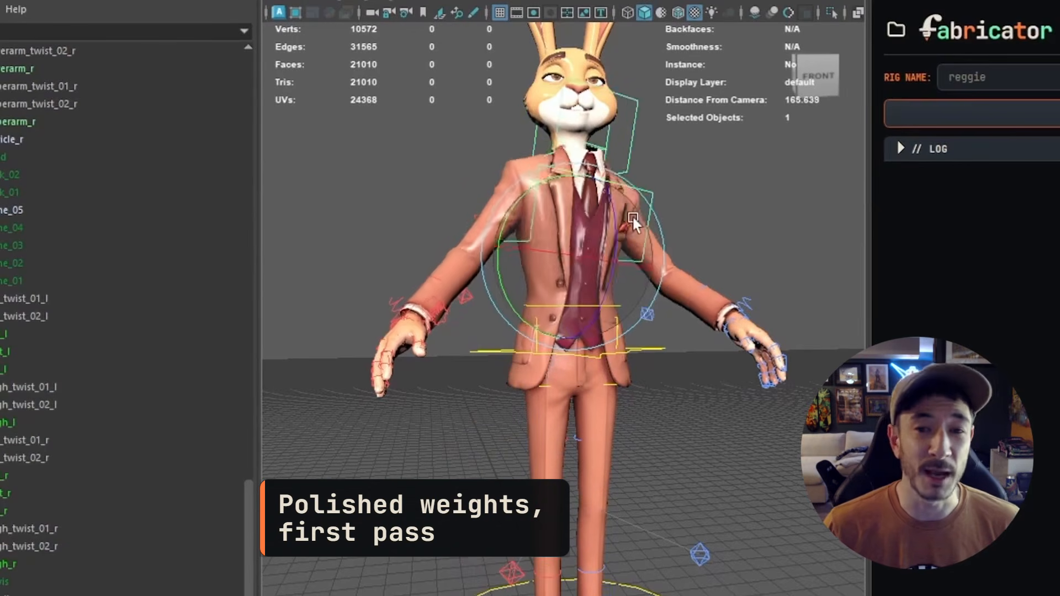
left_click_drag(578, 233, 559, 247)
key("ctrl+z")
key("w")
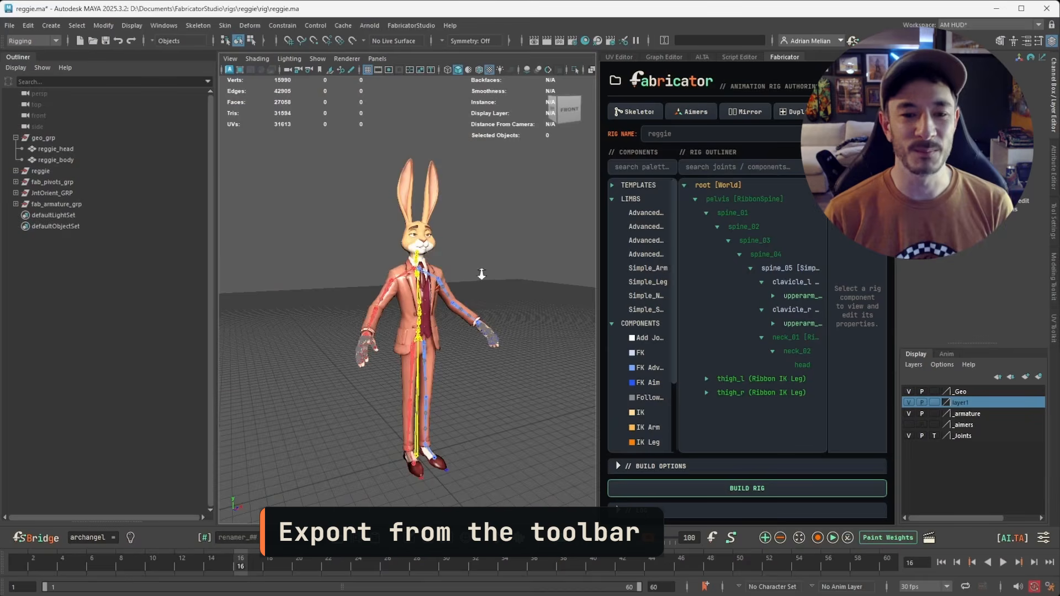
Open the Fabricator export tool and create a model export entry straight from the reggie rig
right_click_drag(481, 275, 508, 306, "alt")
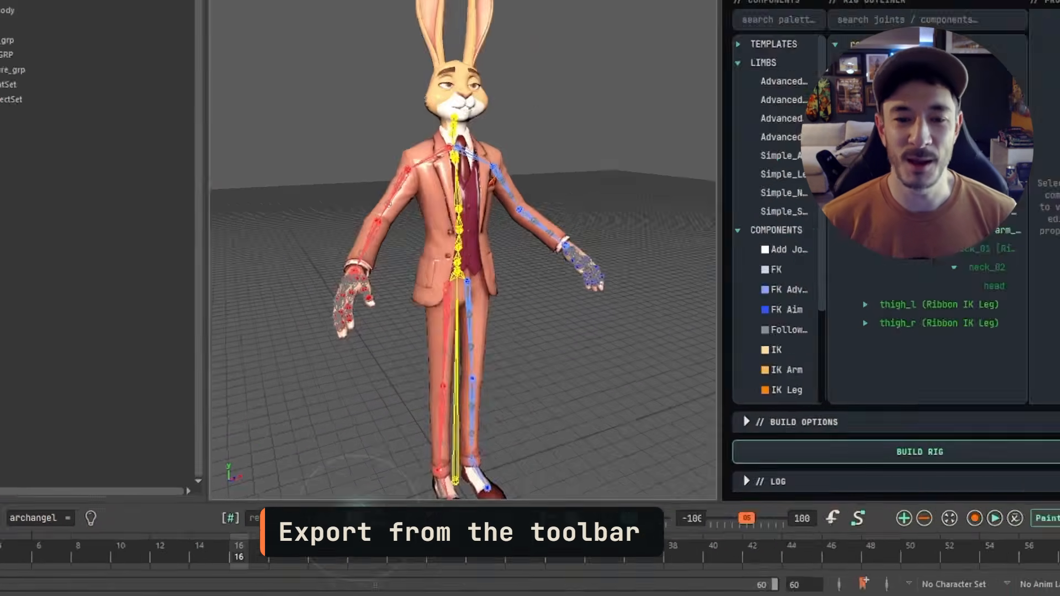
left_click(327, 538)
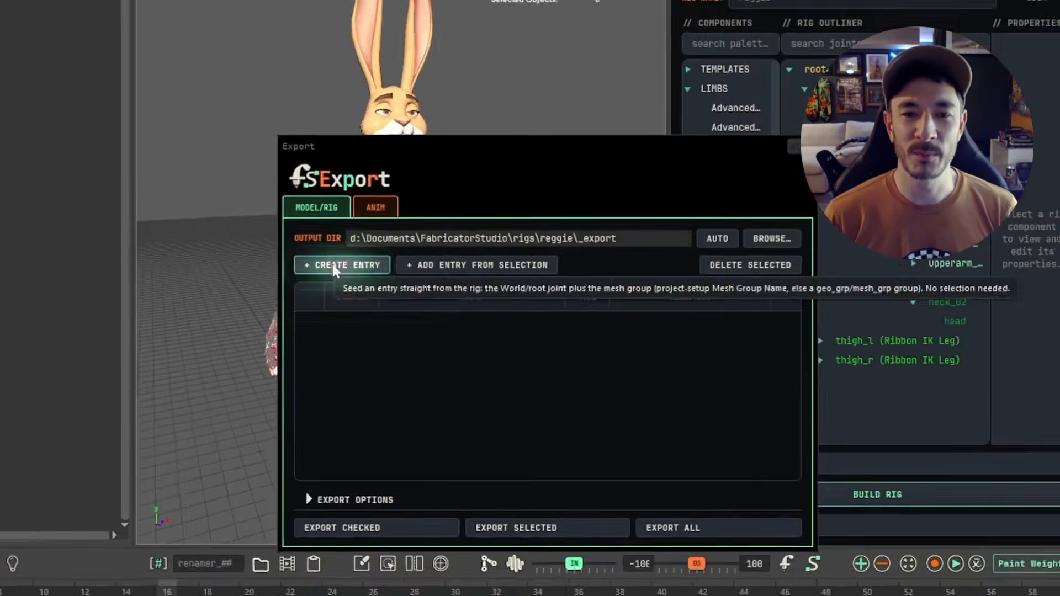
left_click(610, 55)
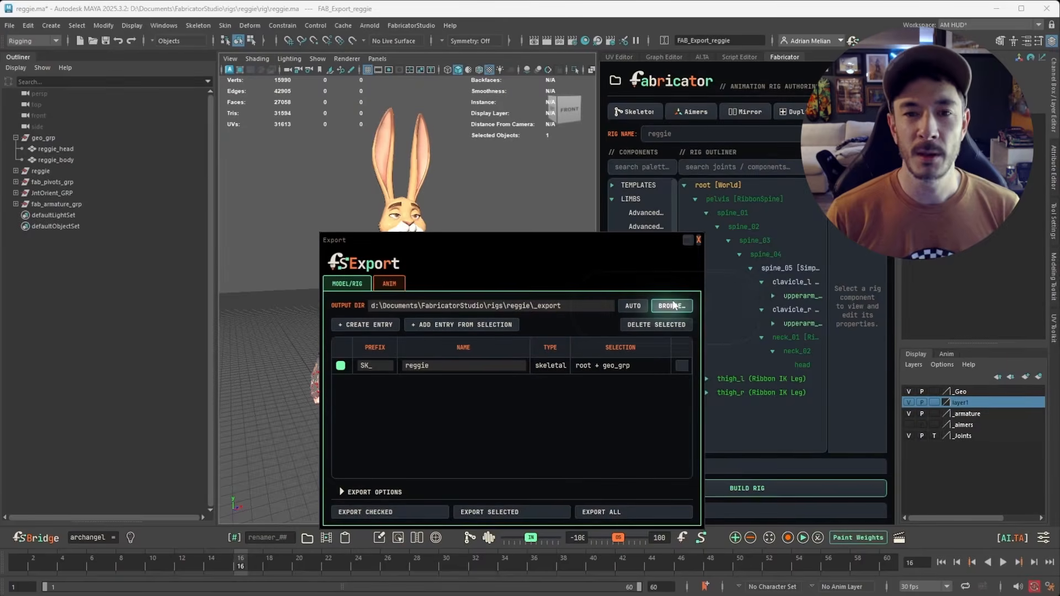
Set the output directory to D:/Documents/UnrealProjects/Test58/Content/Characters/Reggie and export the checked SK_reggie entry
left_click(672, 305)
double_click(346, 271)
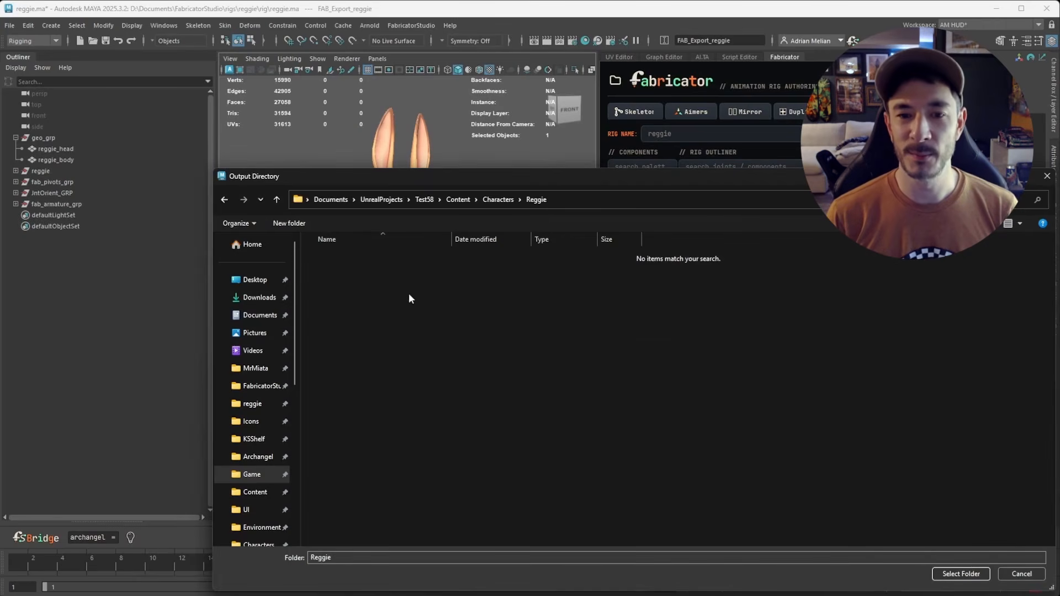
left_click(961, 574)
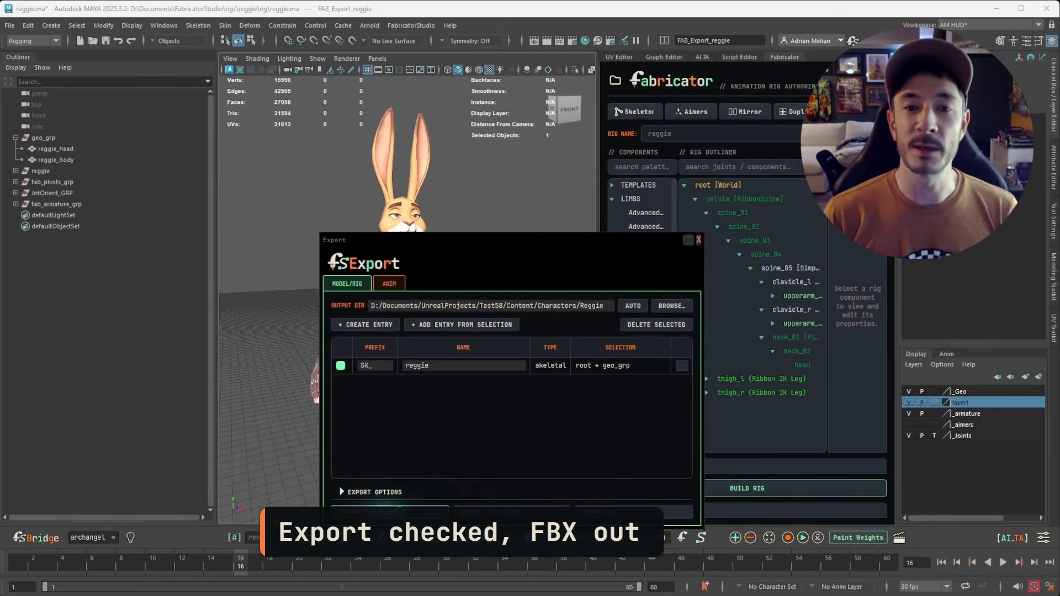
left_click(389, 512)
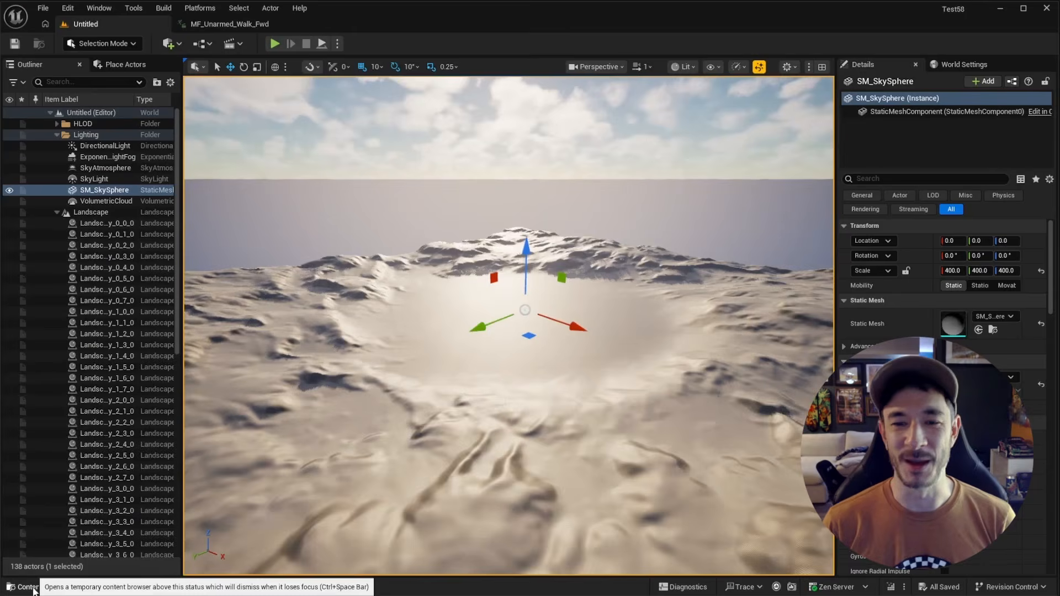
In Unreal Editor, choose SK_reggie.fbx for import into the Content/Characters/Reggie folder
key("ctrl+space")
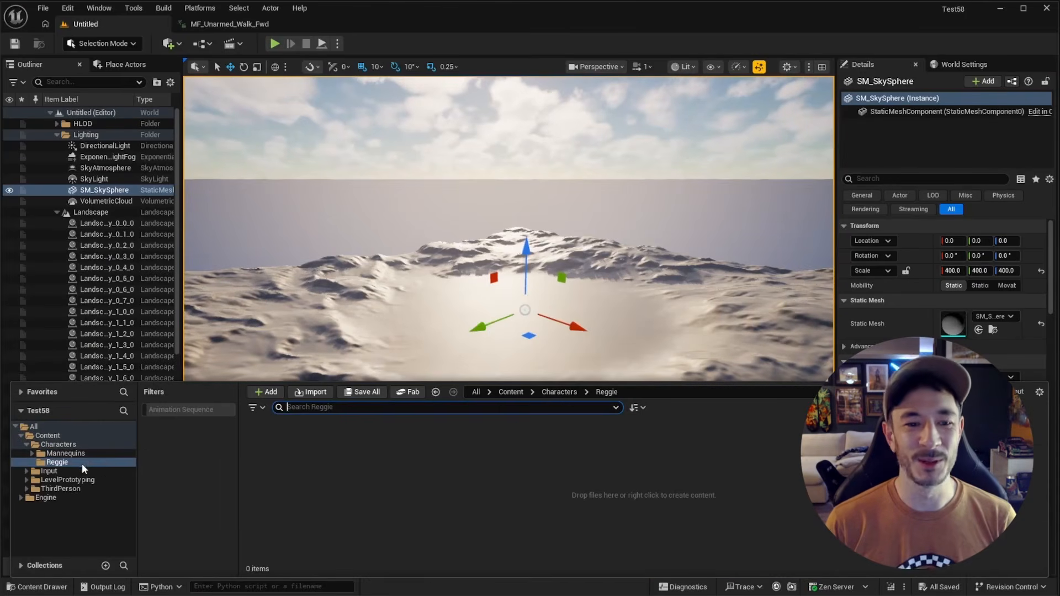
left_click(320, 396)
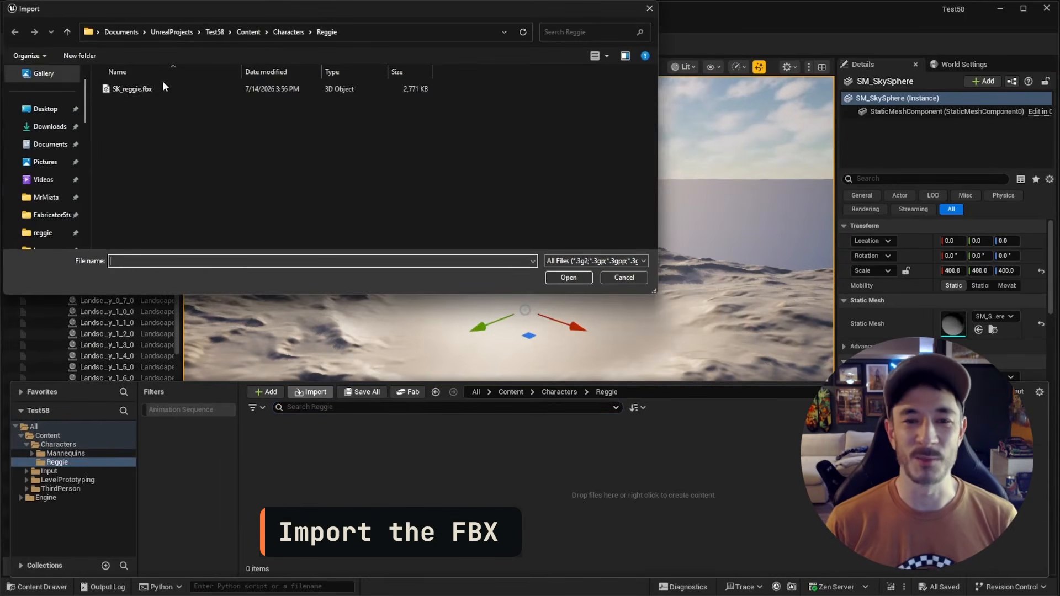
double_click(133, 88)
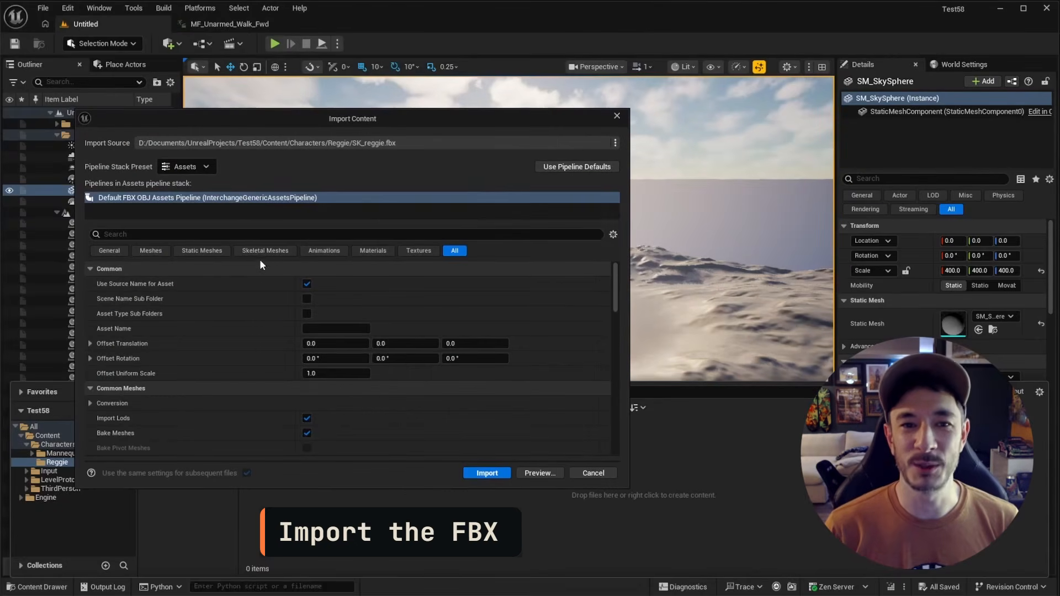
Set the skeletal mesh import skeleton to SK_Mannequin and import the FBX
left_click(261, 252)
left_click(378, 318)
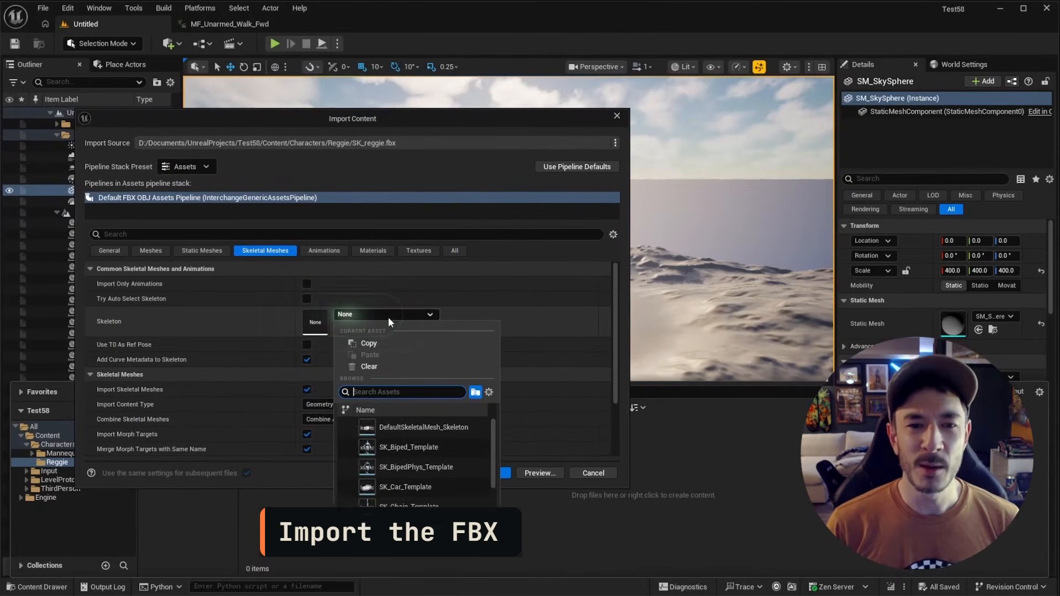
type("man")
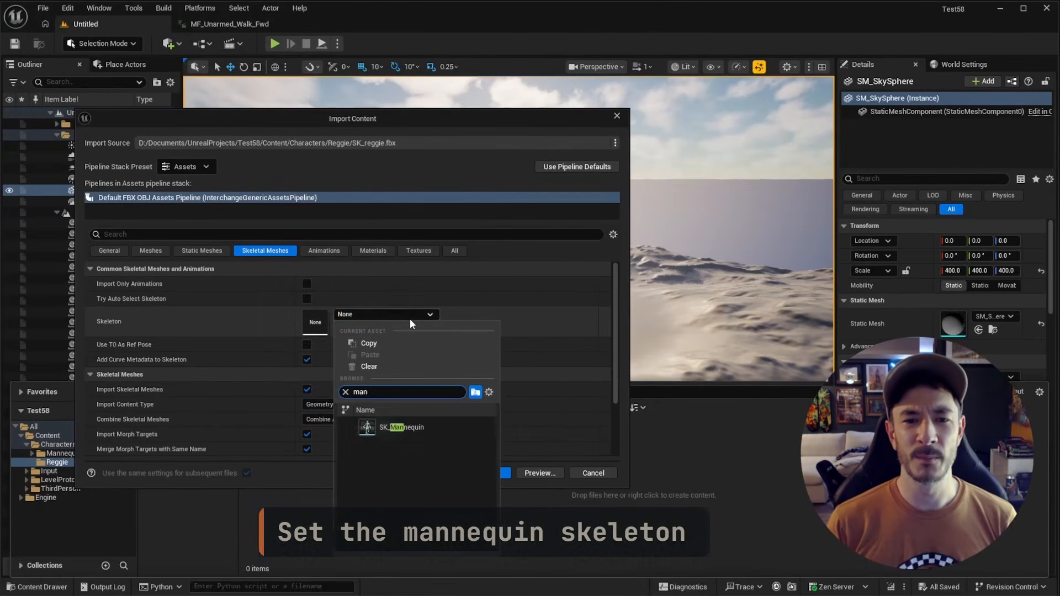
left_click(432, 430)
left_click(486, 473)
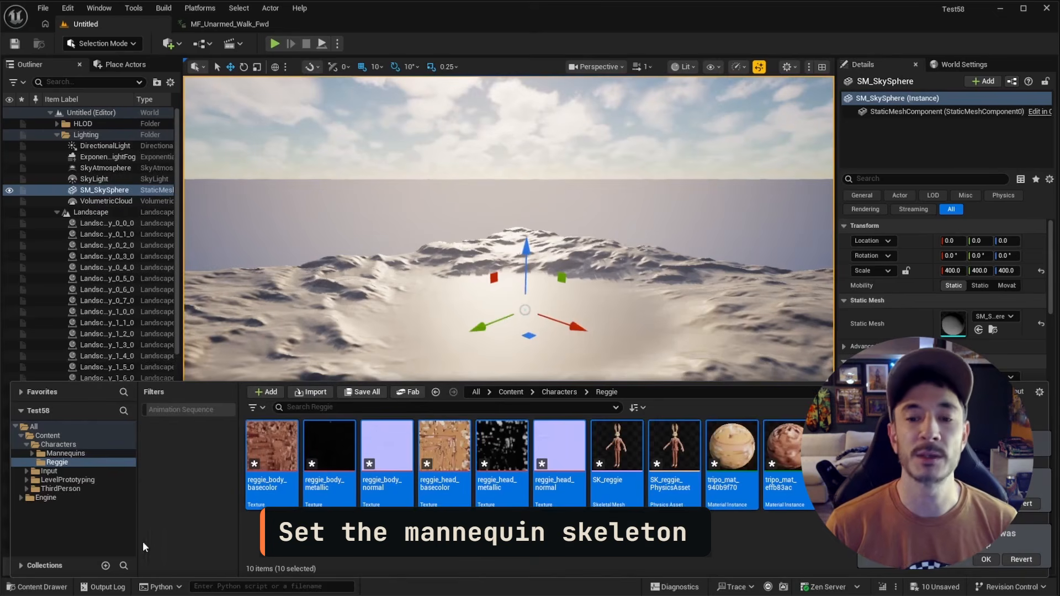
Show the MF_Unarmed_Walk_Fwd animation and set its preview mesh to SK_reggie
left_click(91, 453)
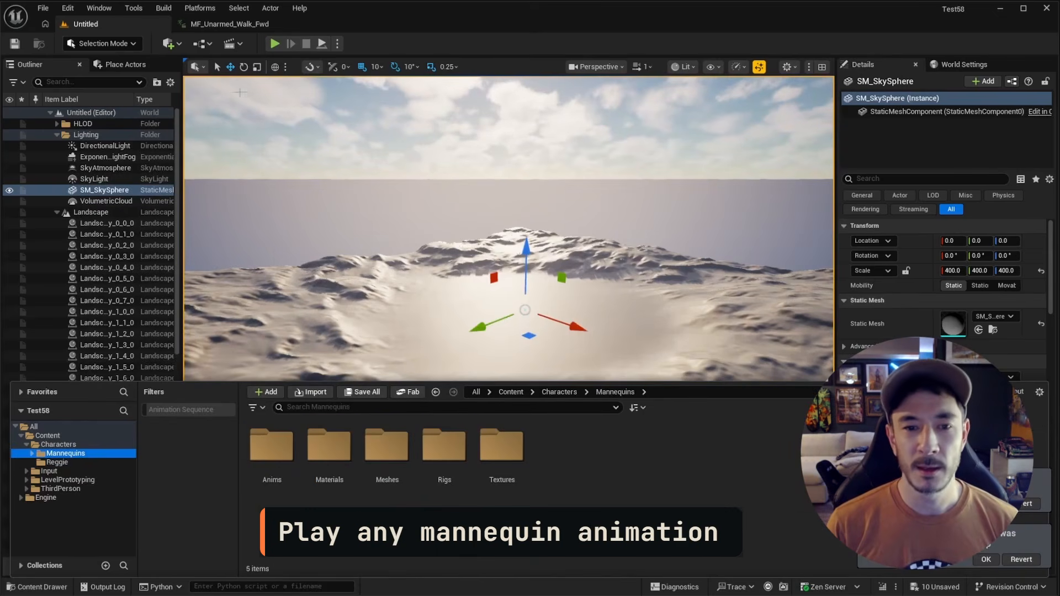
left_click(233, 25)
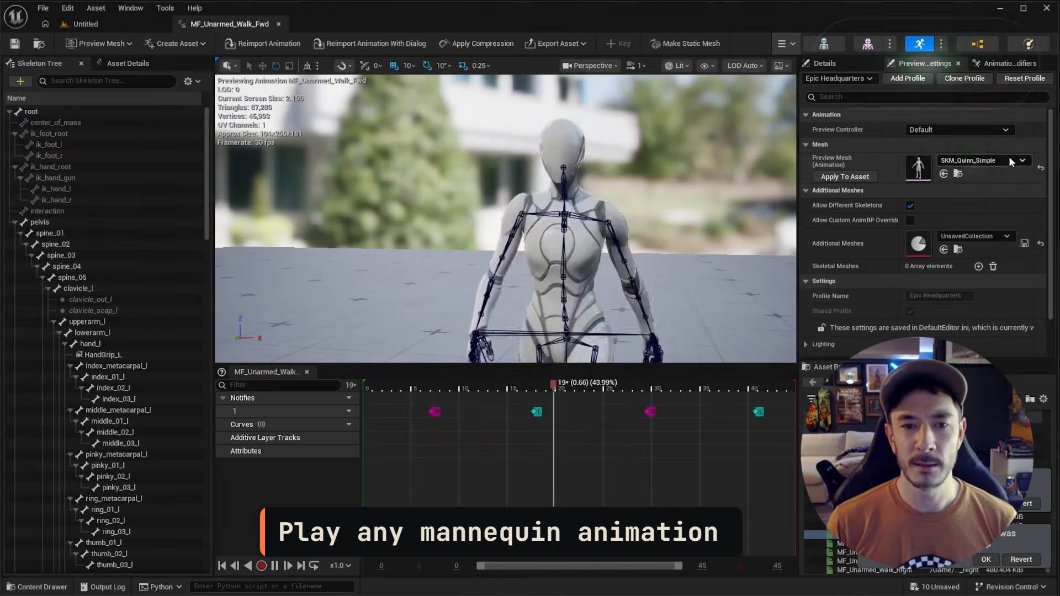
left_click(1005, 160)
left_click(956, 284)
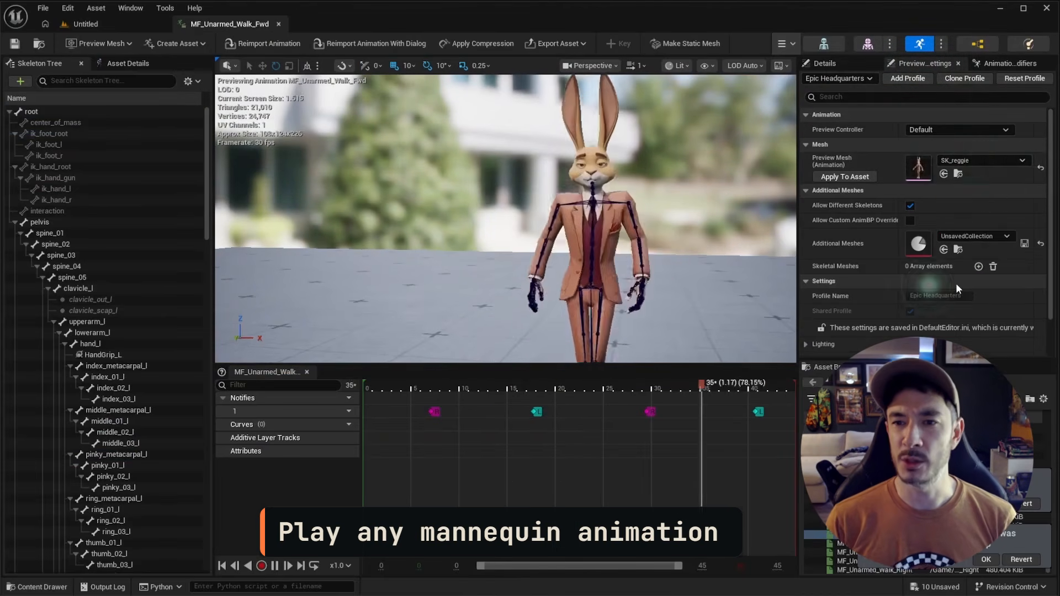